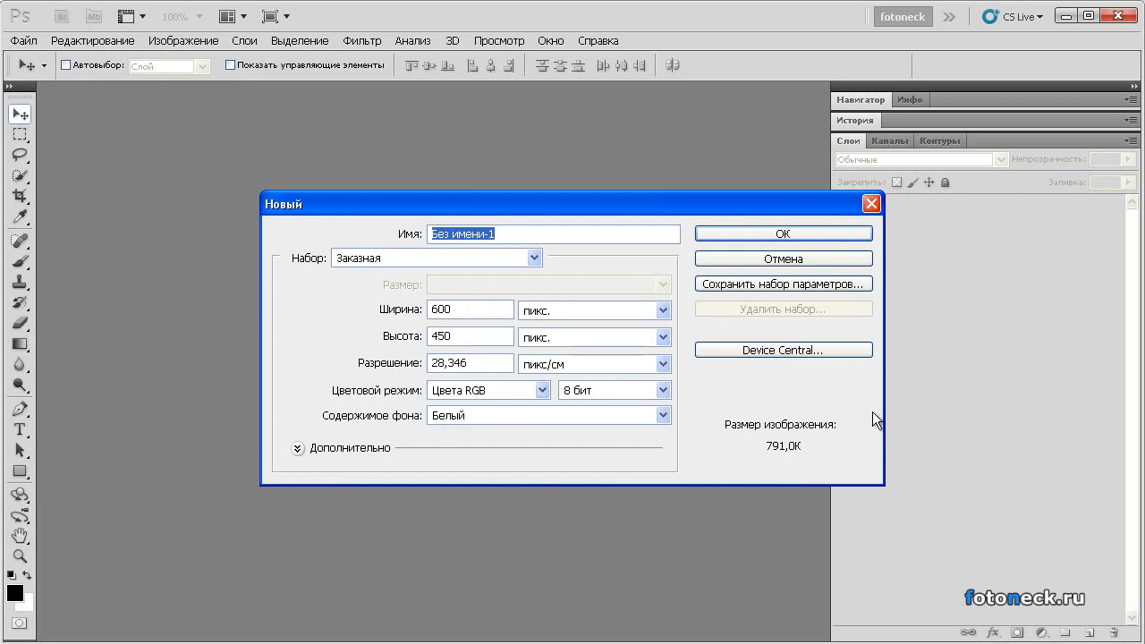
# Create a white 600 × 450 px RGB document and choose the Gradient tool with the reflected (mirror) style.
pyautogui.click(771, 233)
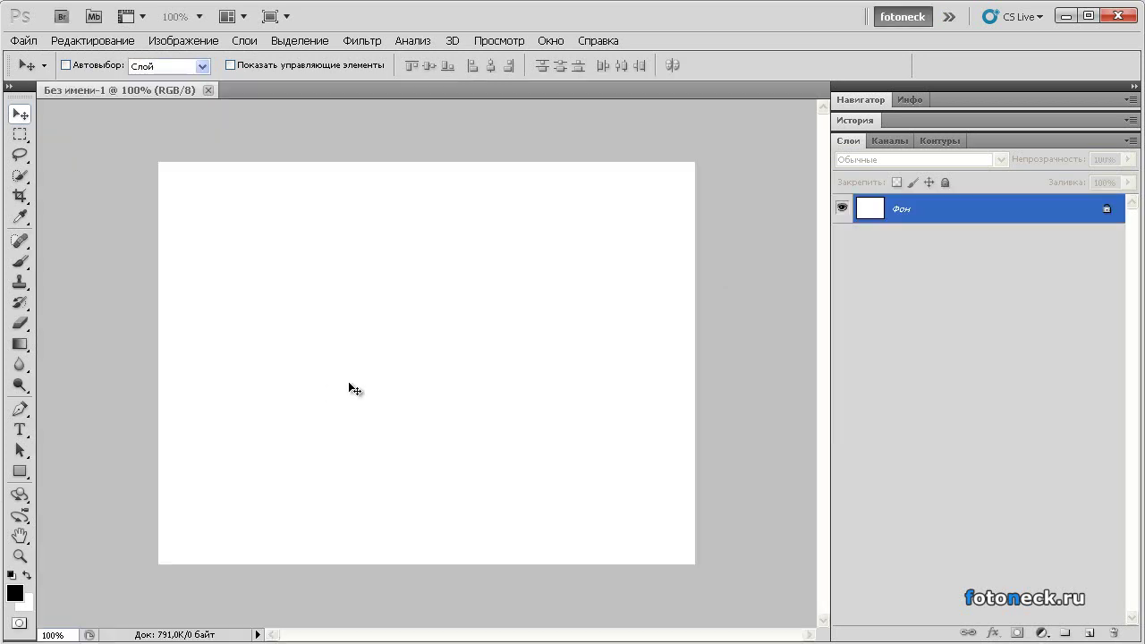
pyautogui.click(19, 347)
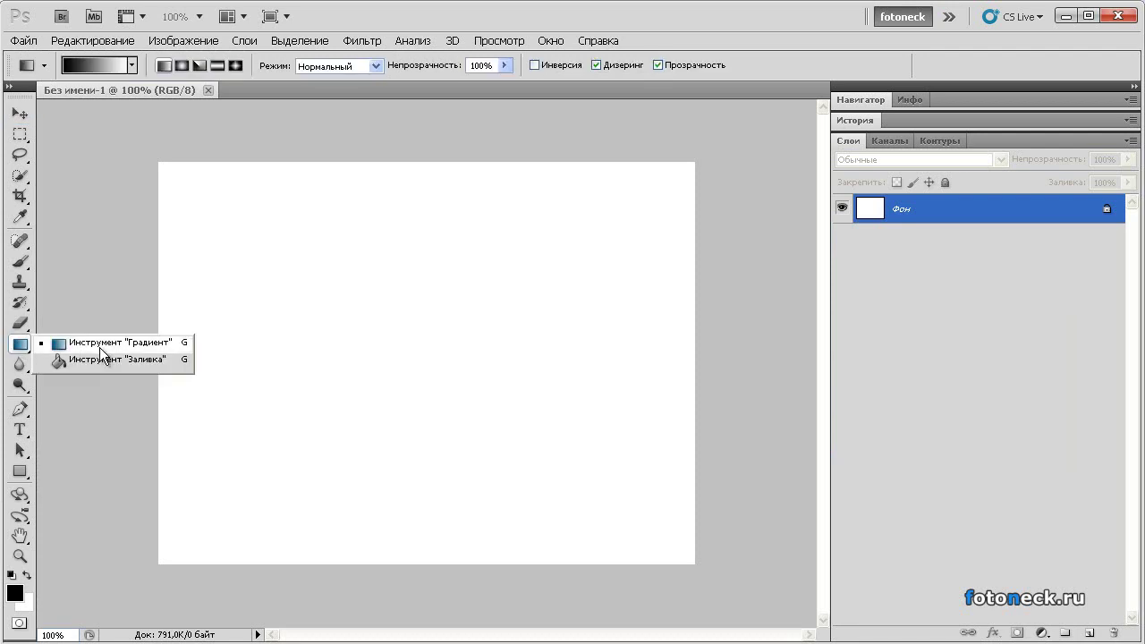
pyautogui.click(129, 345)
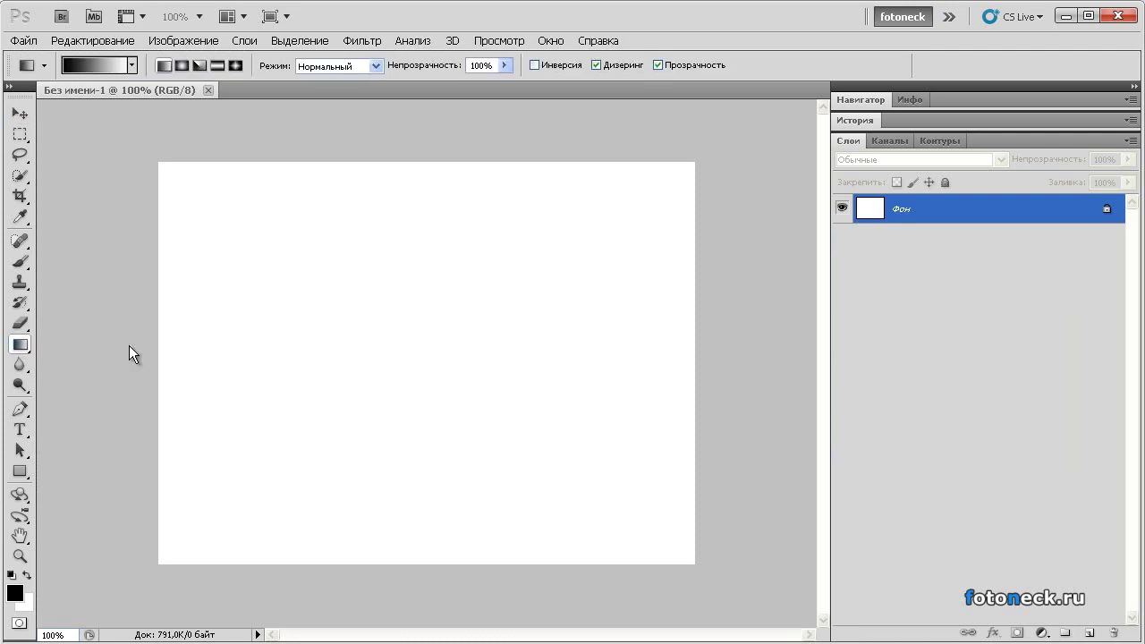
pyautogui.click(215, 68)
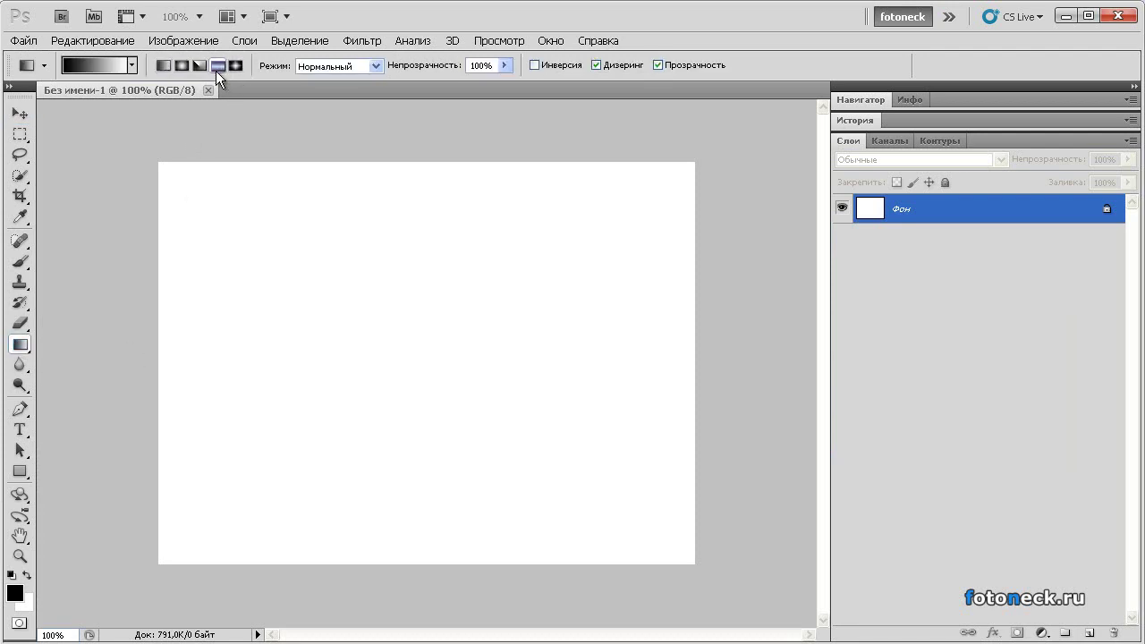
# Edit the gradient by adding a colour stop at 44% with the colour #044476.
pyautogui.click(97, 69)
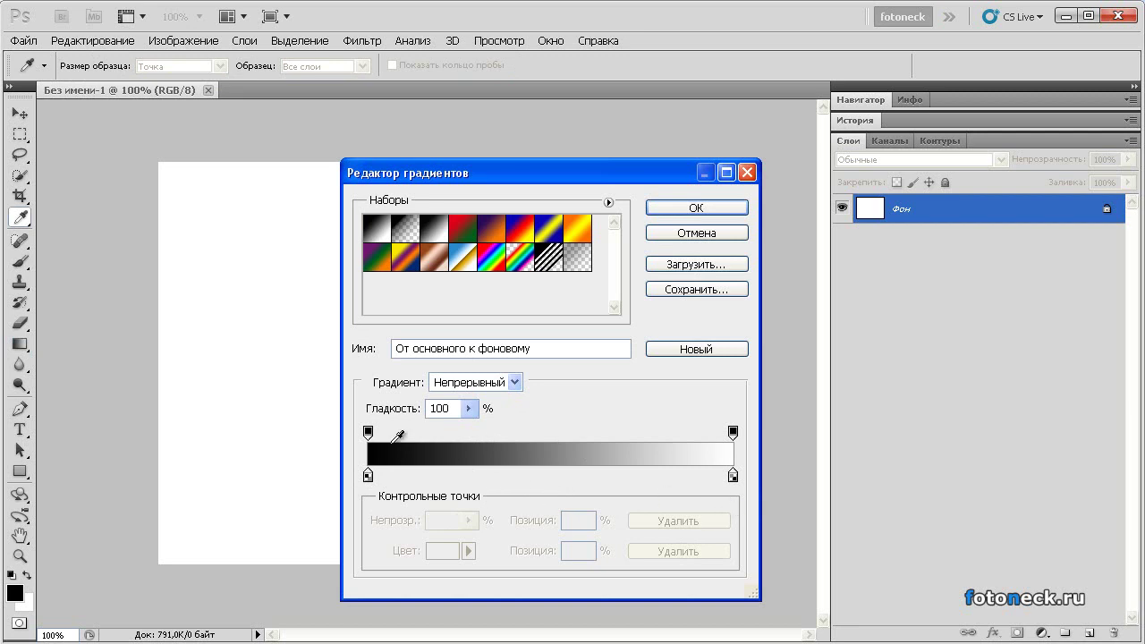
pyautogui.click(528, 476)
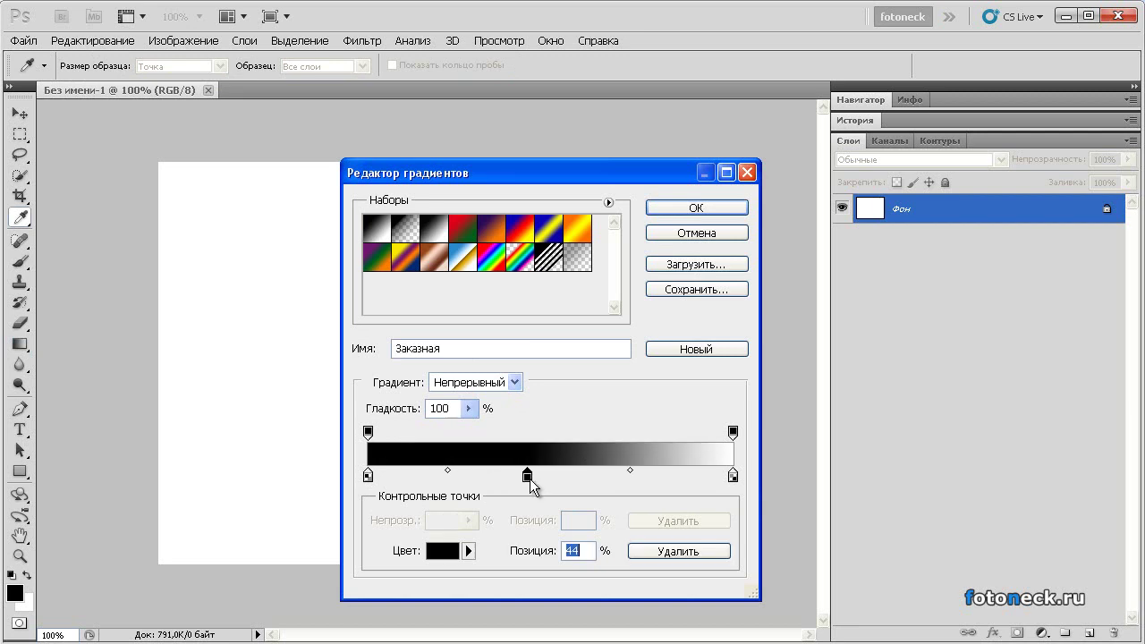
pyautogui.doubleClick(527, 476)
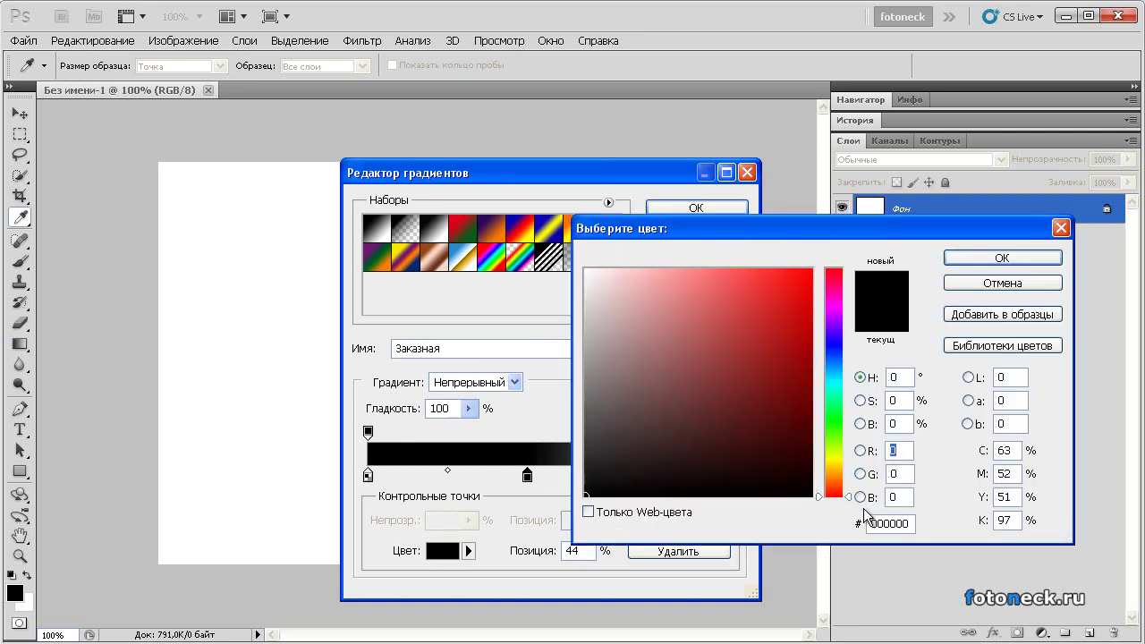
pyautogui.doubleClick(891, 525)
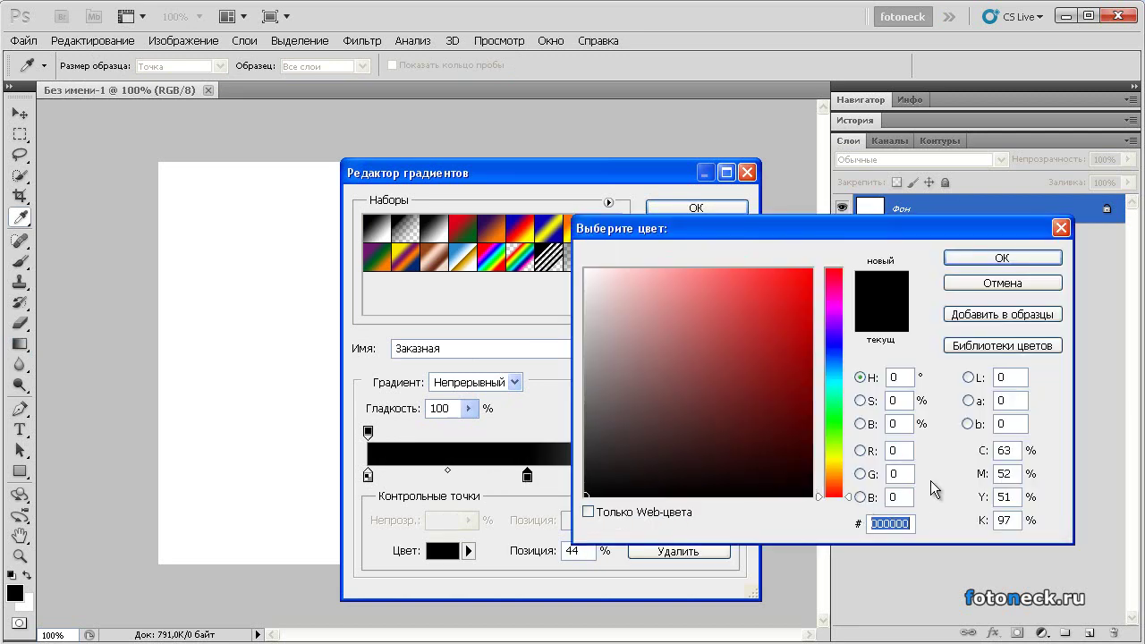
pyautogui.write('0444')
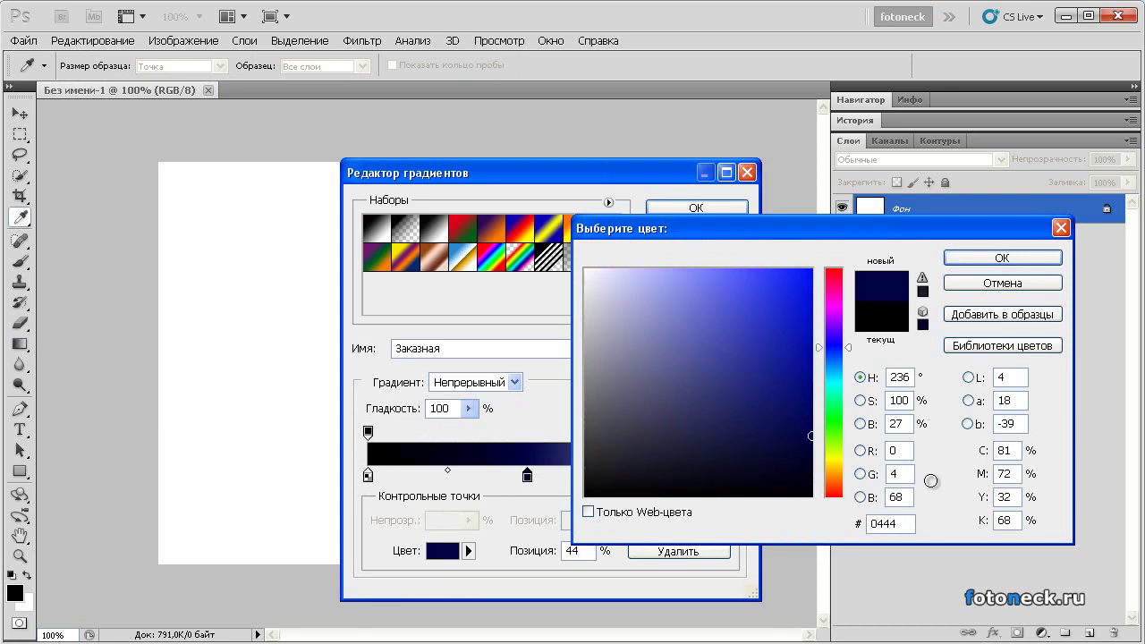
pyautogui.write('76')
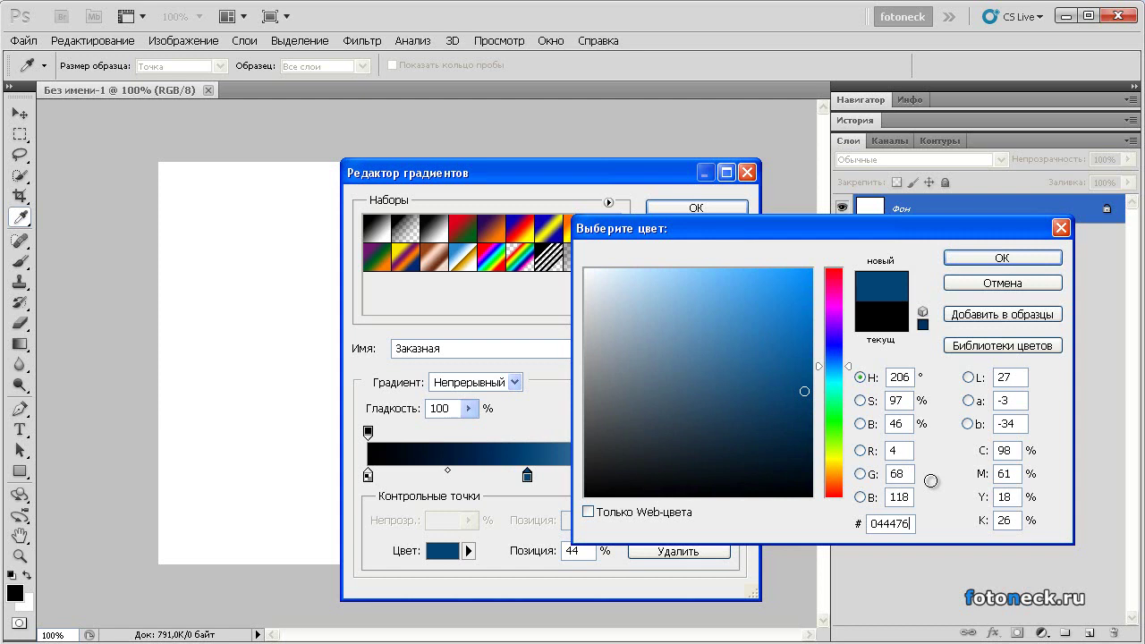
pyautogui.click(1003, 260)
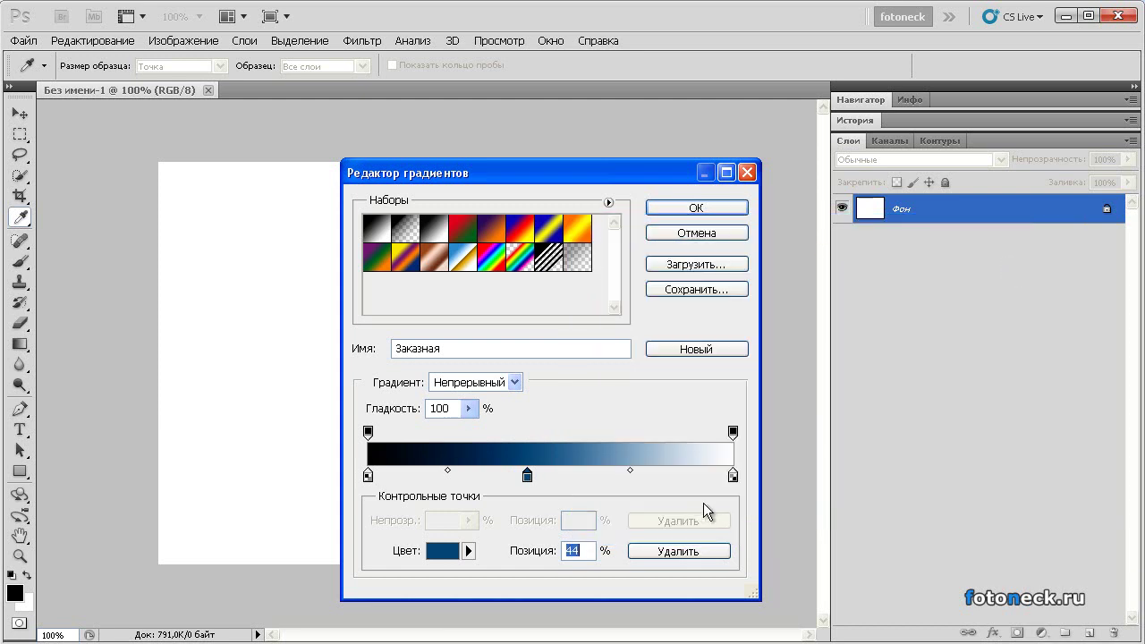
# Change the gradient's white end stop to black, #000000.
pyautogui.doubleClick(733, 477)
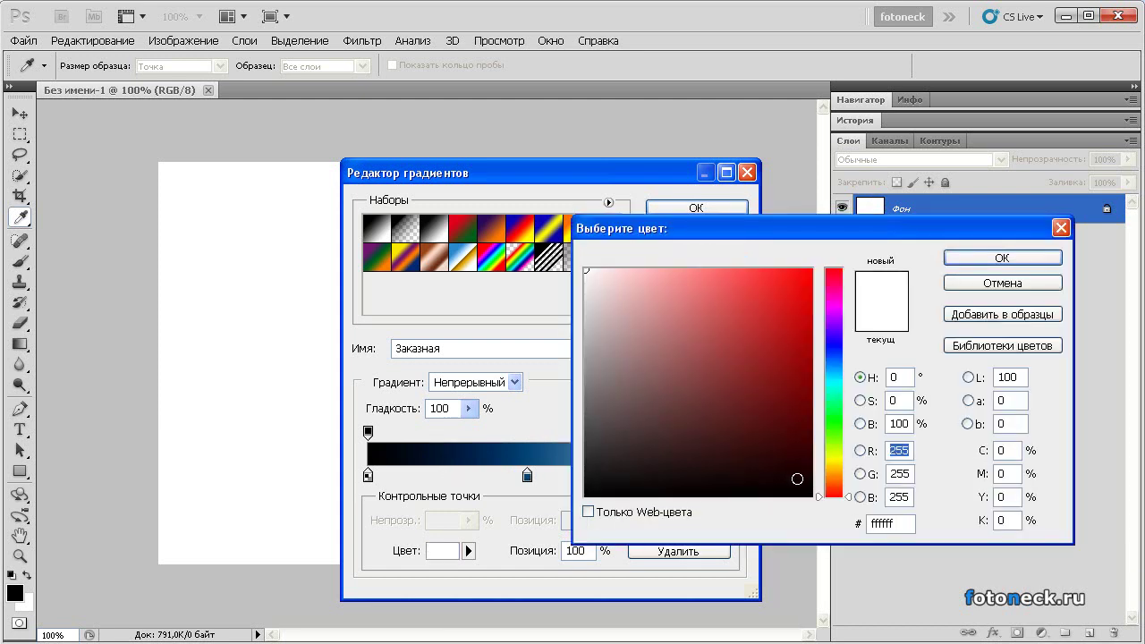
pyautogui.moveTo(892, 519); pyautogui.dragTo(854, 521)
pyautogui.write('000000')
pyautogui.click(1006, 258)
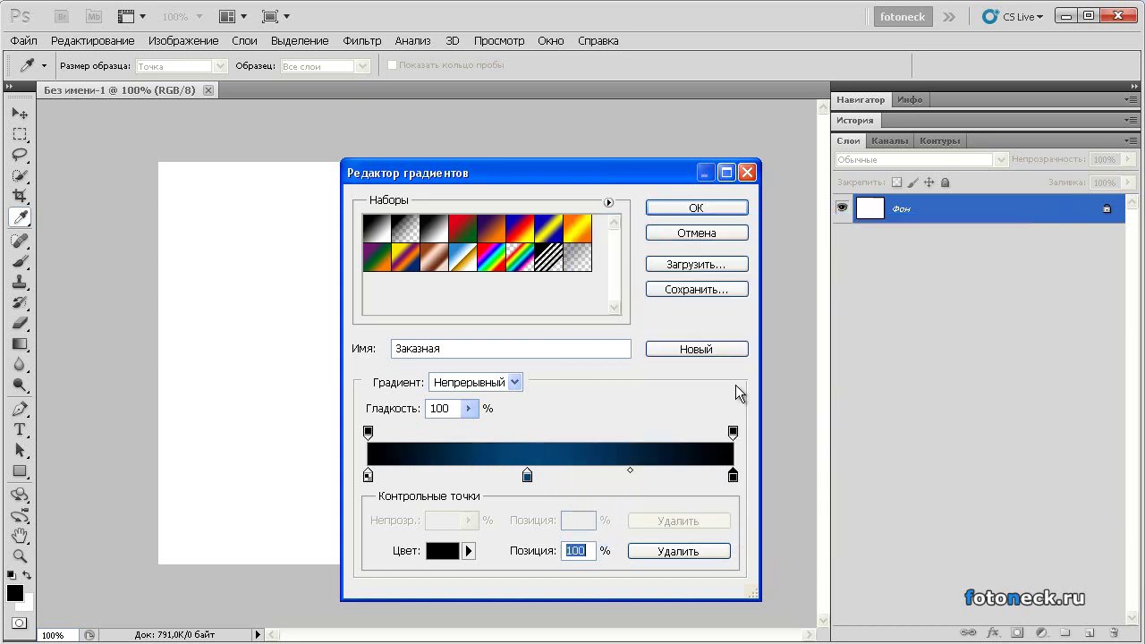
# Move the gradient's blue stop to 46% and fill the background with a straight vertical gradient from the canvas's upper edge to near its lower edge.
pyautogui.moveTo(527, 477); pyautogui.dragTo(534, 476)
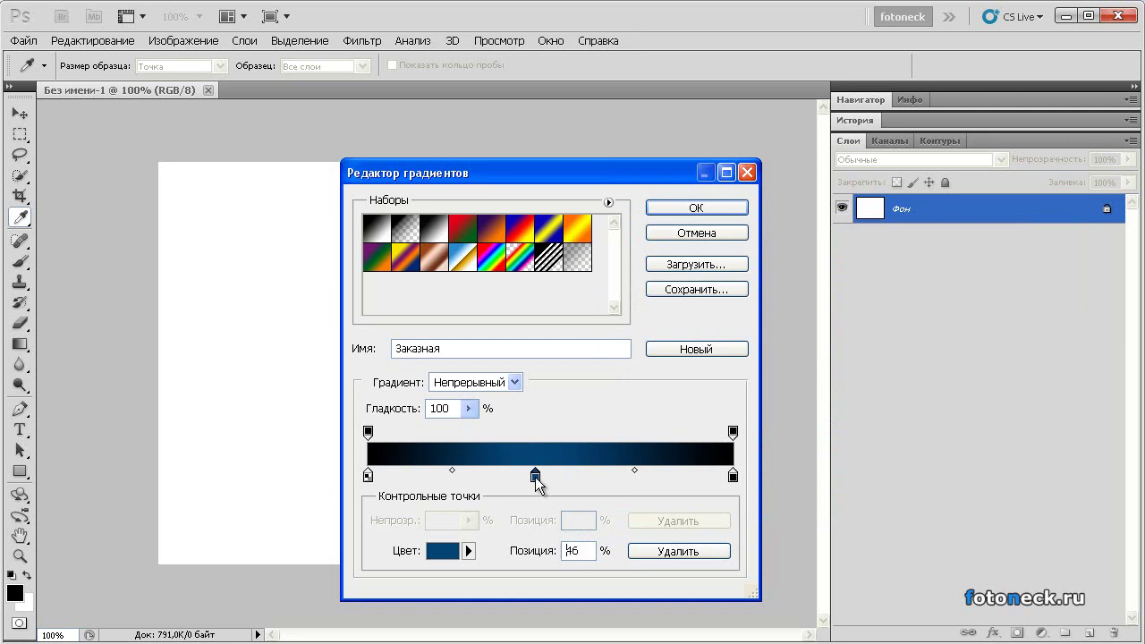
pyautogui.click(729, 208)
pyautogui.press('shift')
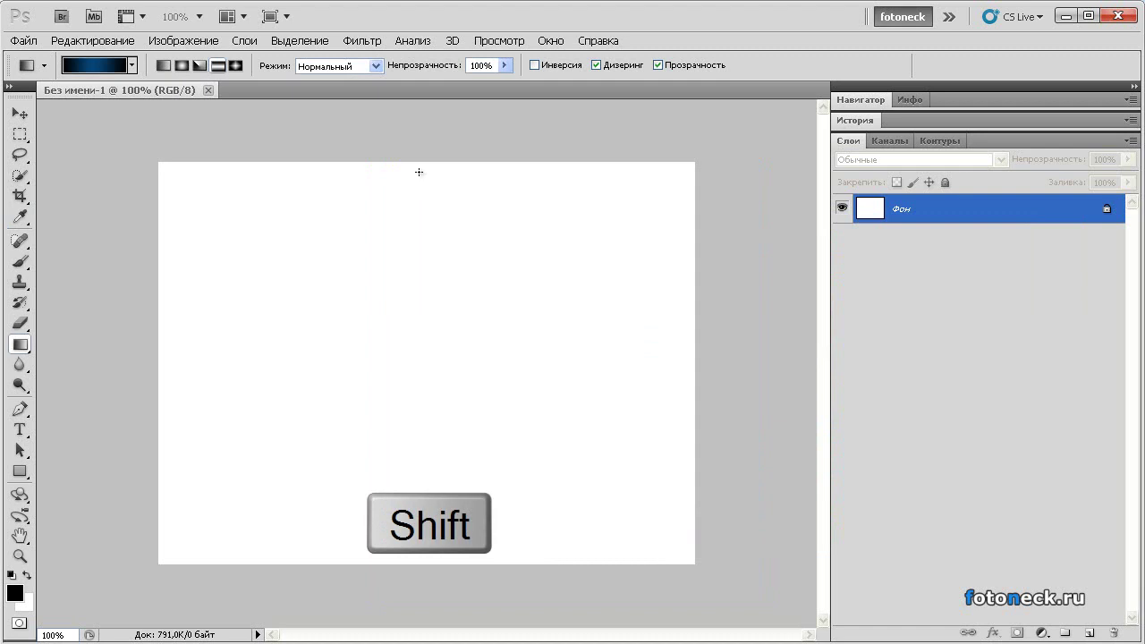
pyautogui.moveTo(432, 151); pyautogui.dragTo(418, 574)
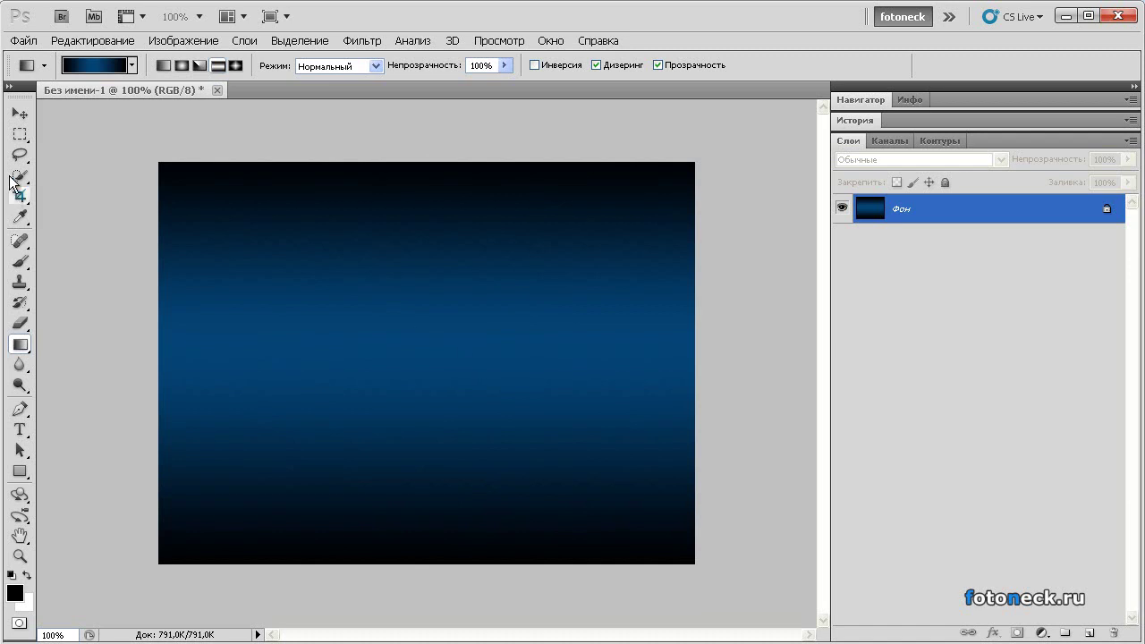
# Swap the foreground and background colours, add white "FN" text in Verdana Bold 200 pt, and move it to the canvas centre.
pyautogui.click(19, 113)
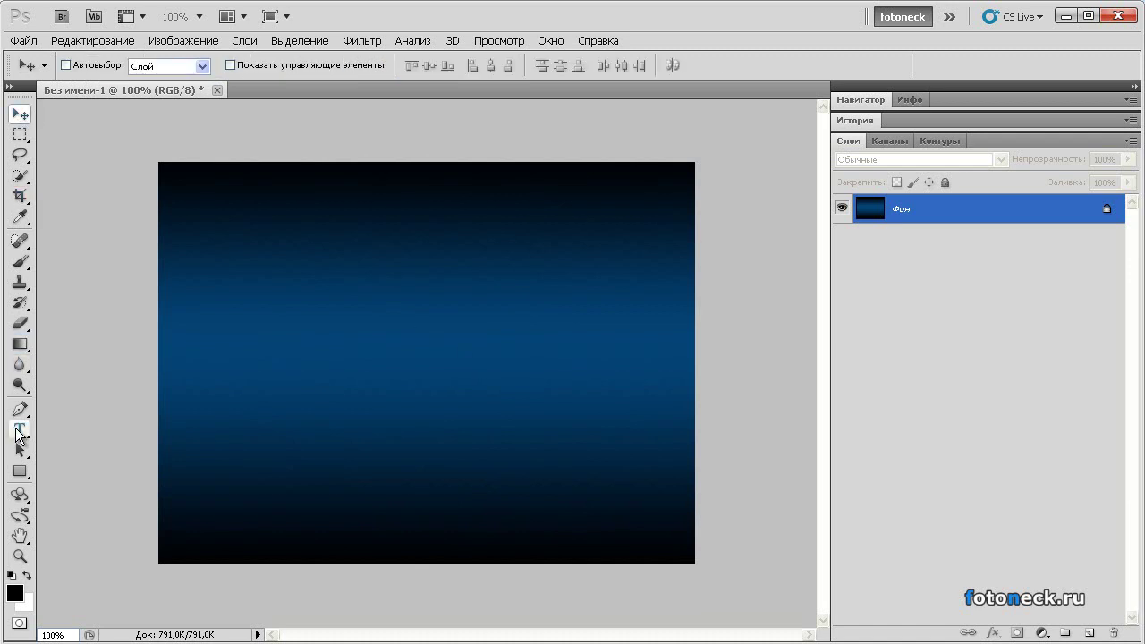
pyautogui.click(27, 574)
pyautogui.click(21, 432)
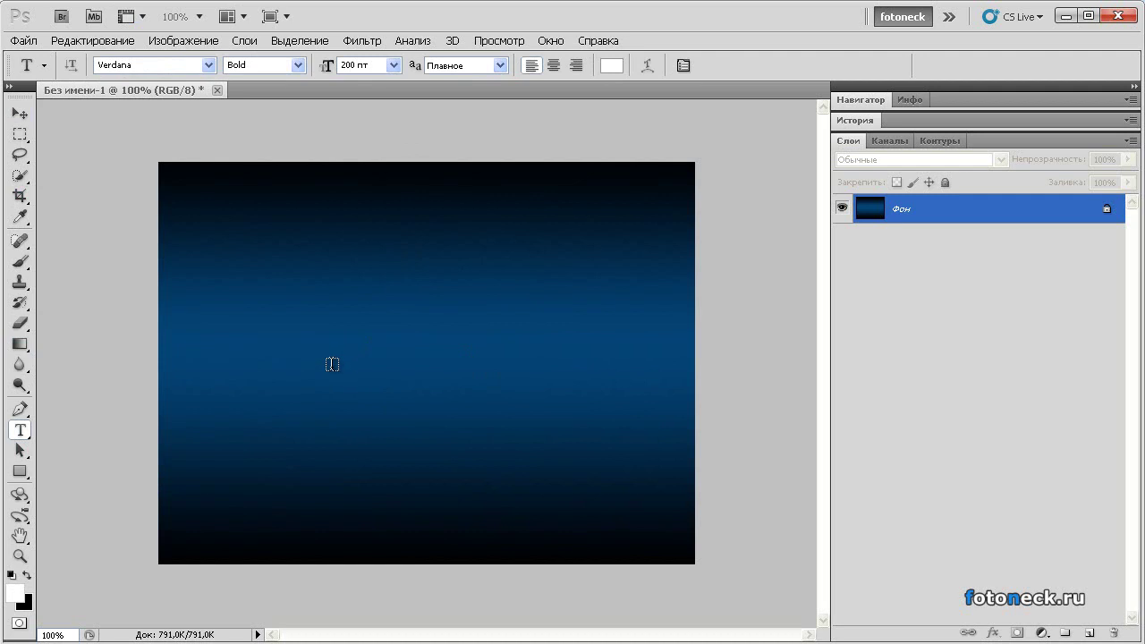
pyautogui.click(332, 364)
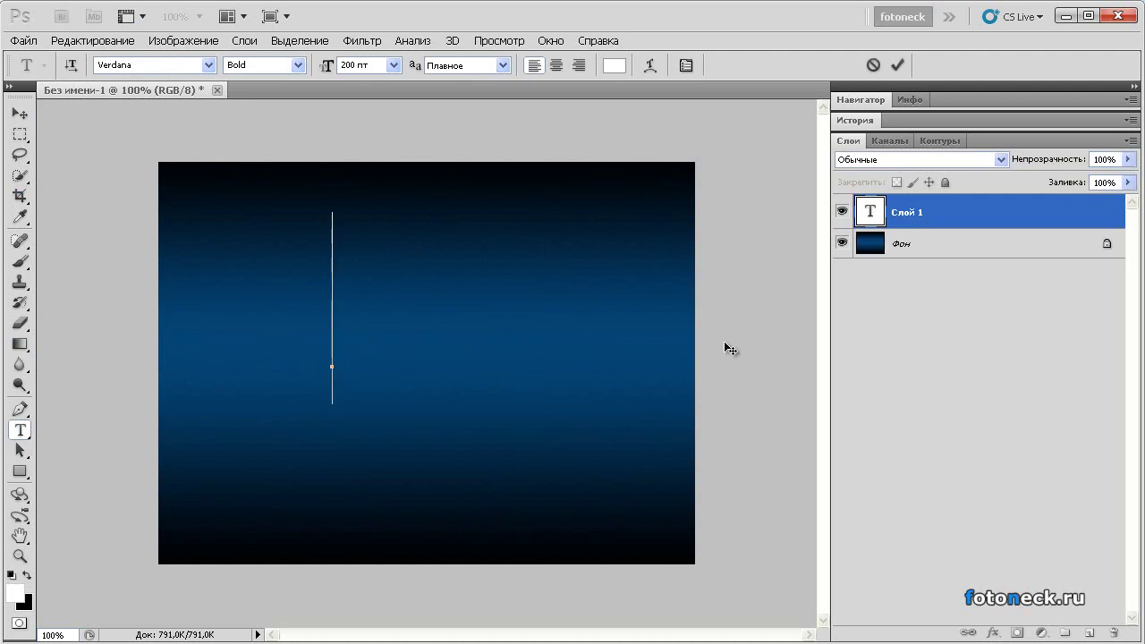
pyautogui.write('FN')
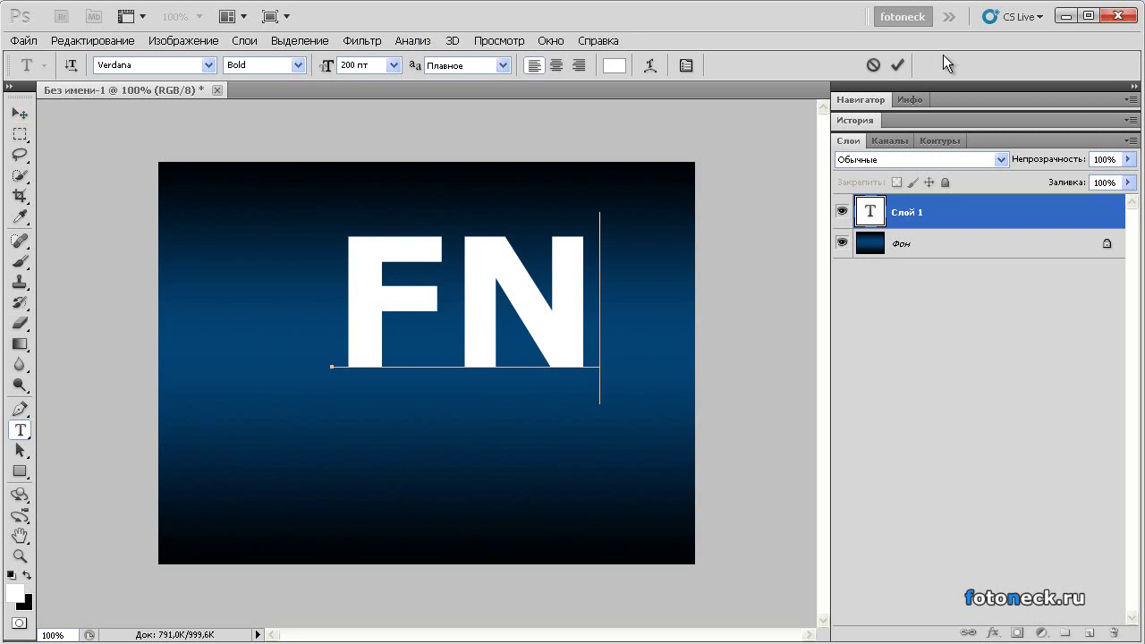
pyautogui.click(896, 65)
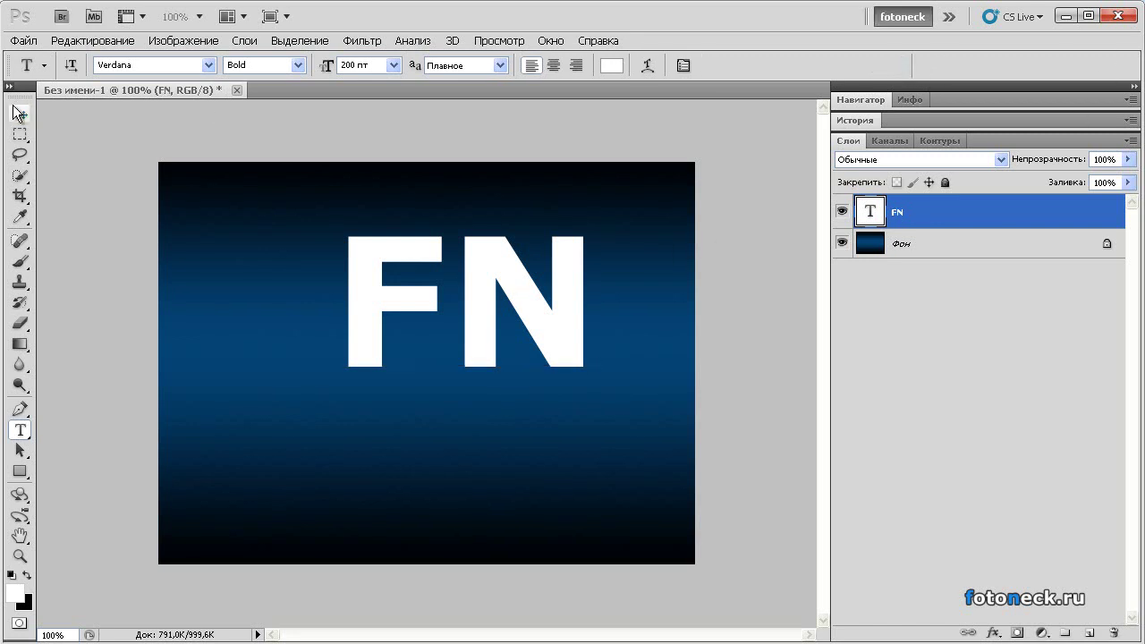
pyautogui.click(18, 112)
pyautogui.moveTo(481, 299); pyautogui.dragTo(449, 349)
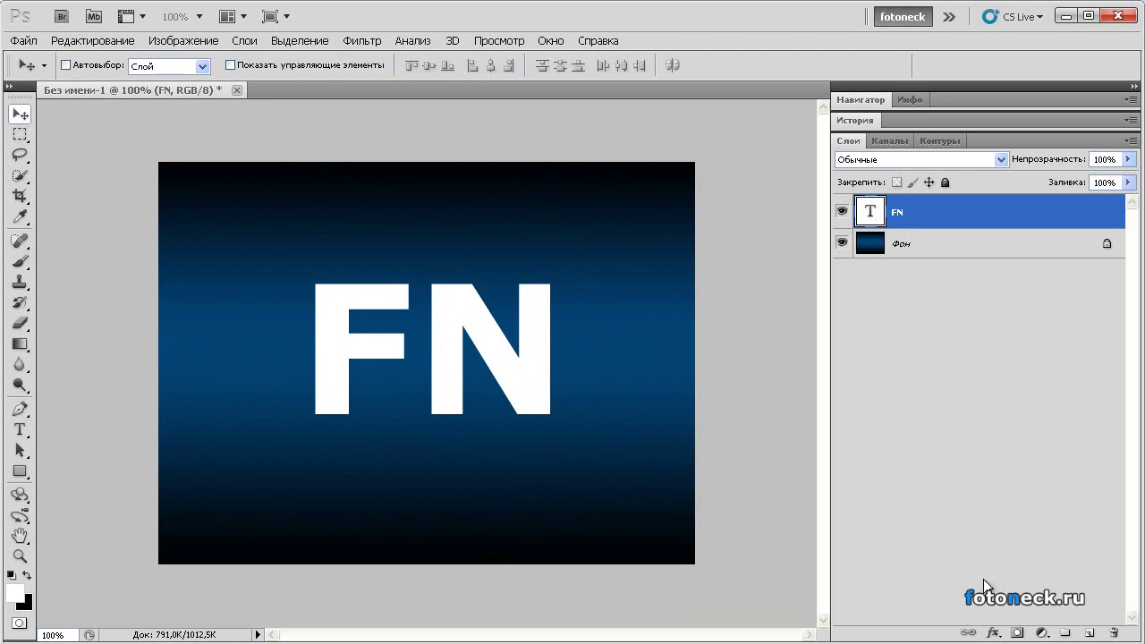
# Give the FN text layer an outside Stroke effect, 1 px in size, with the colour #232323.
pyautogui.click(991, 633)
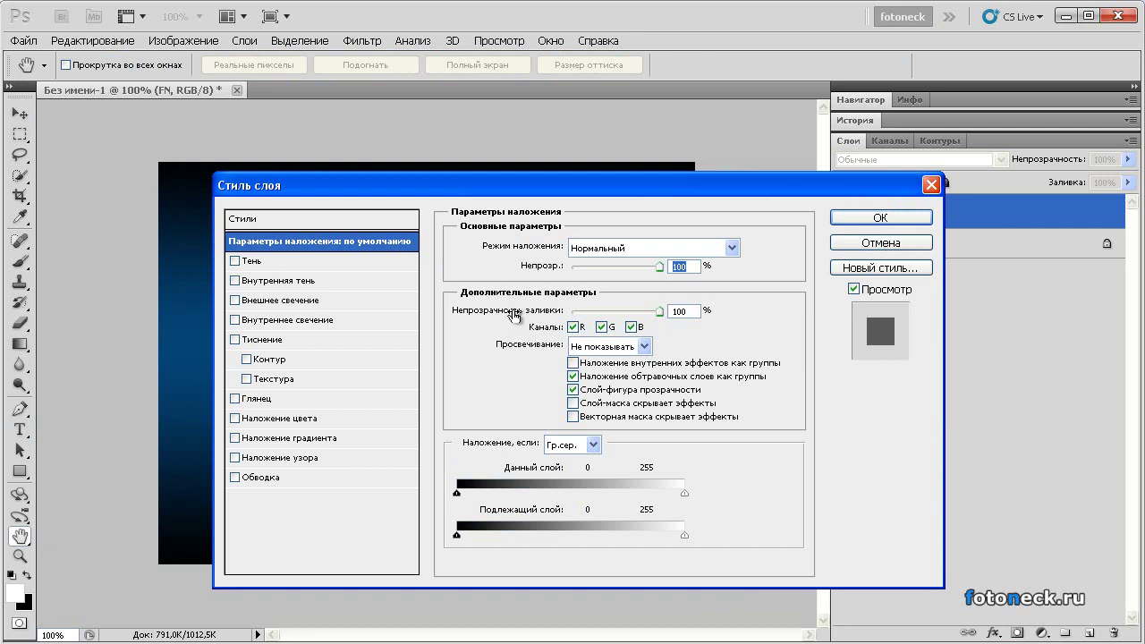
pyautogui.click(265, 481)
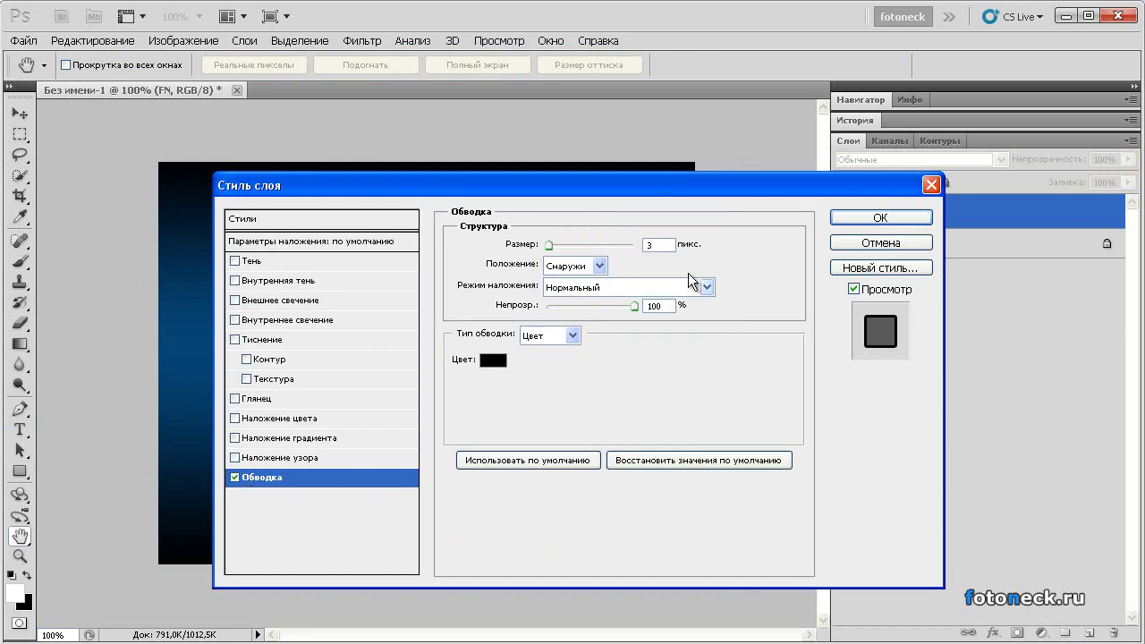
pyautogui.write('1')
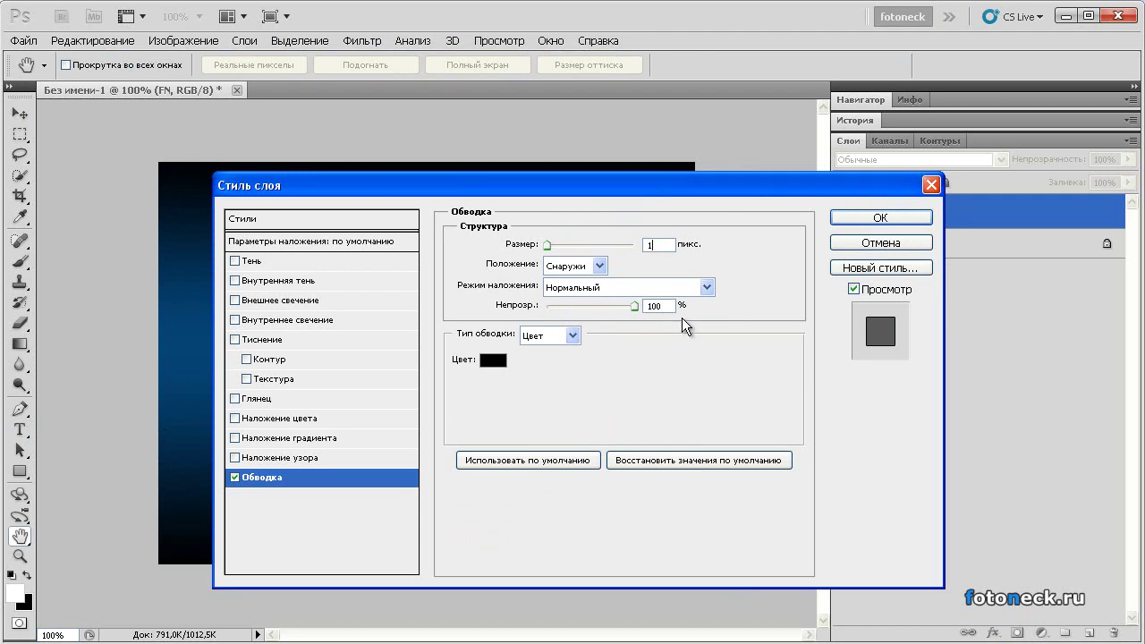
pyautogui.click(494, 362)
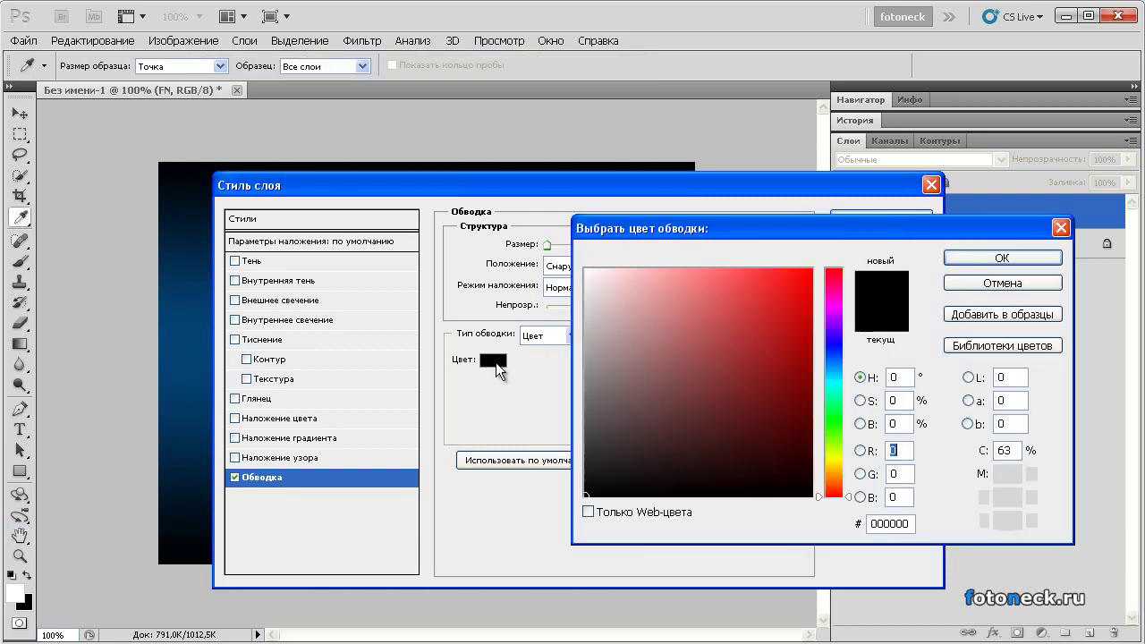
pyautogui.click(904, 523)
pyautogui.write('232323')
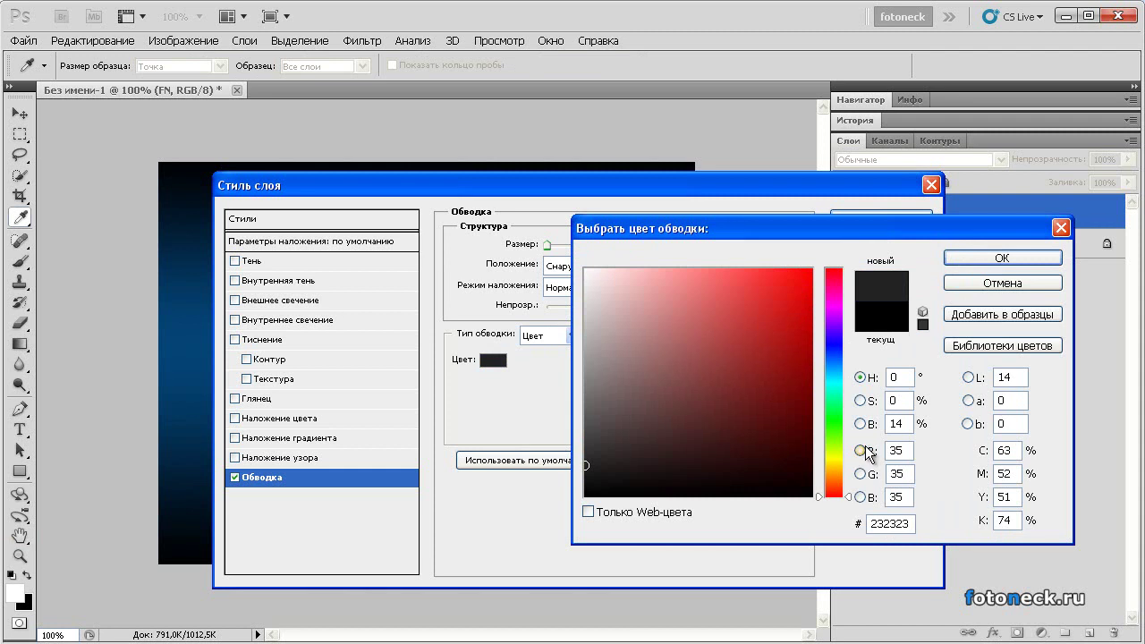
pyautogui.click(981, 257)
pyautogui.click(880, 221)
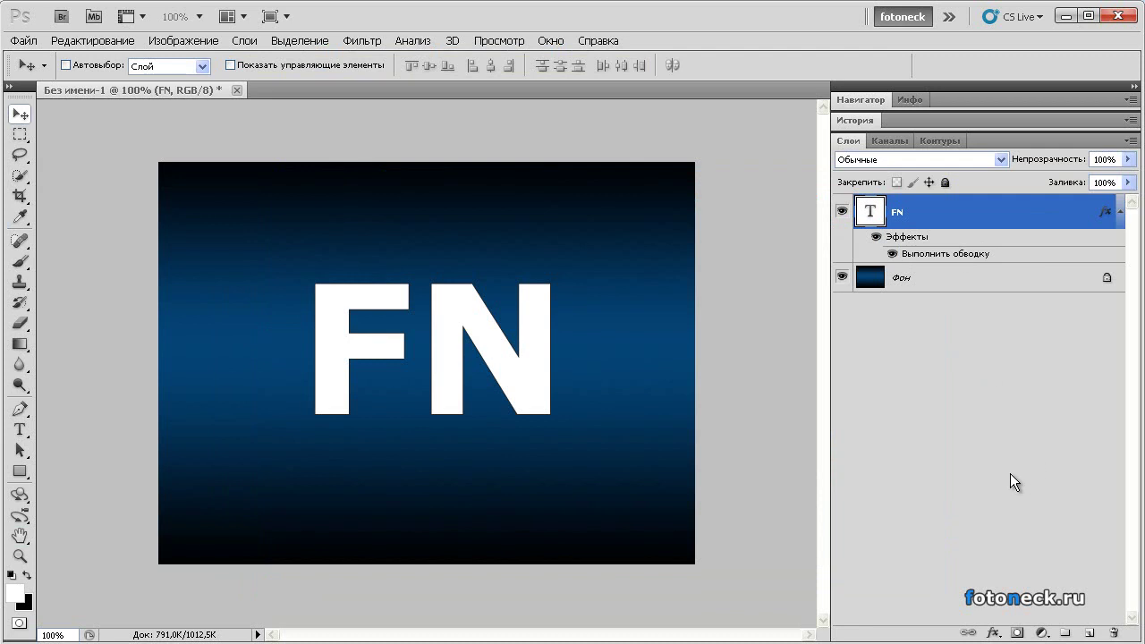
# Add a new layer above the FN text and render the Clouds filter on it.
pyautogui.click(1088, 633)
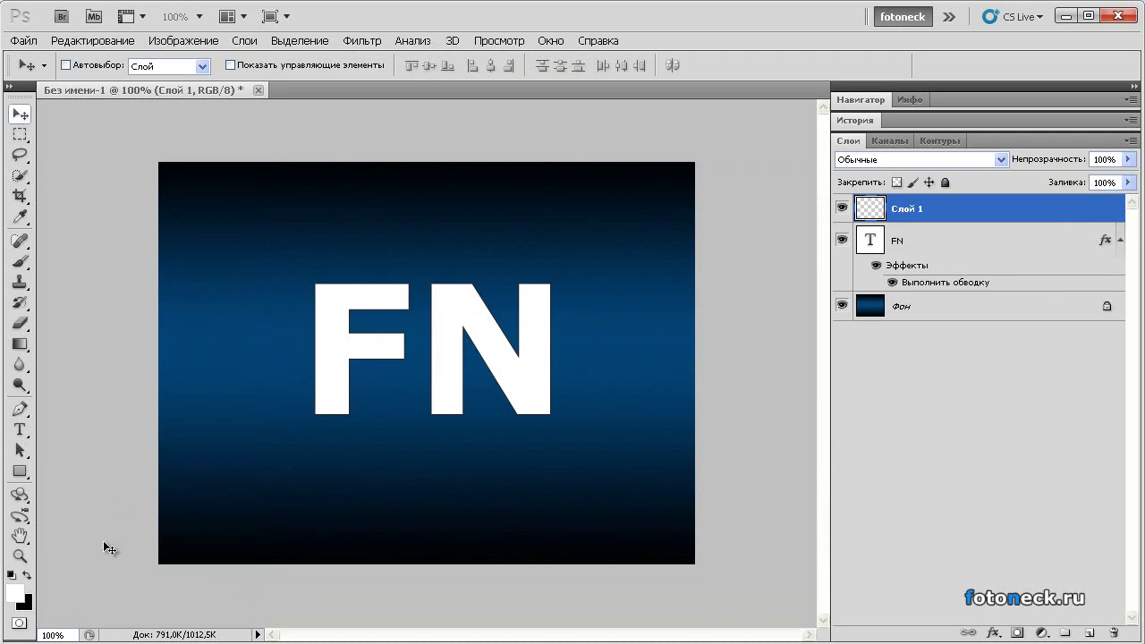
pyautogui.click(360, 41)
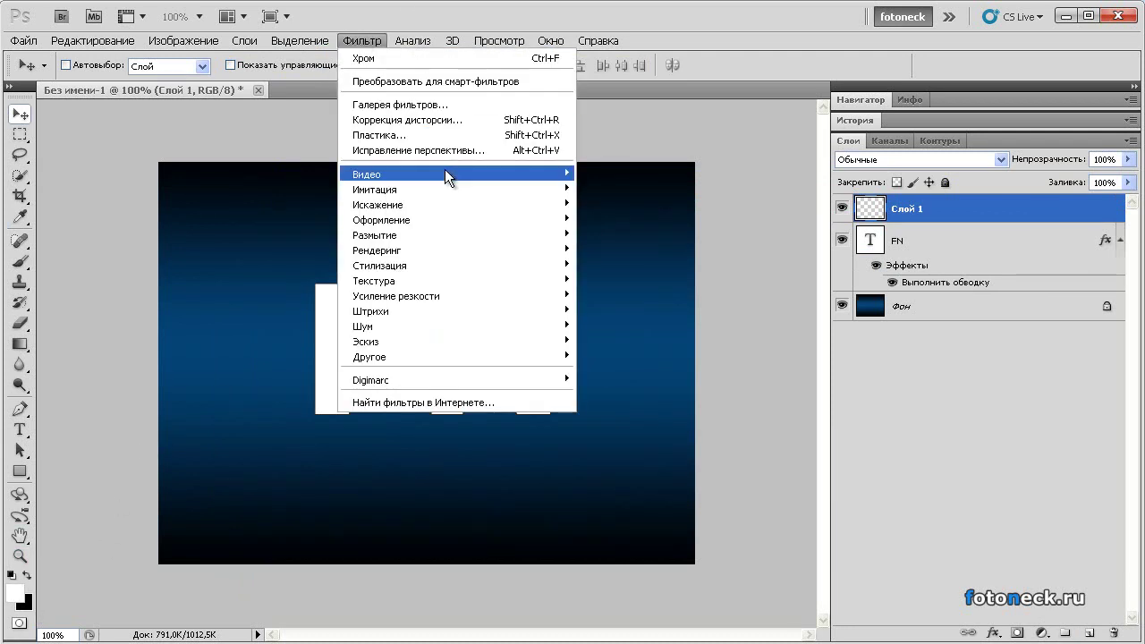
pyautogui.moveTo(495, 250)
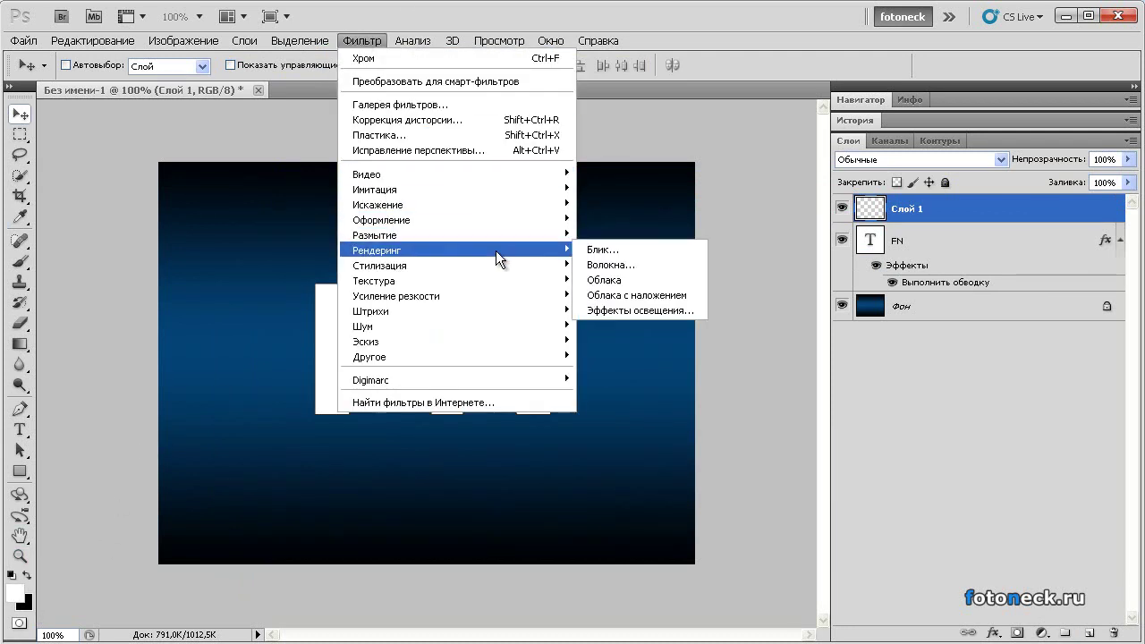
pyautogui.click(628, 281)
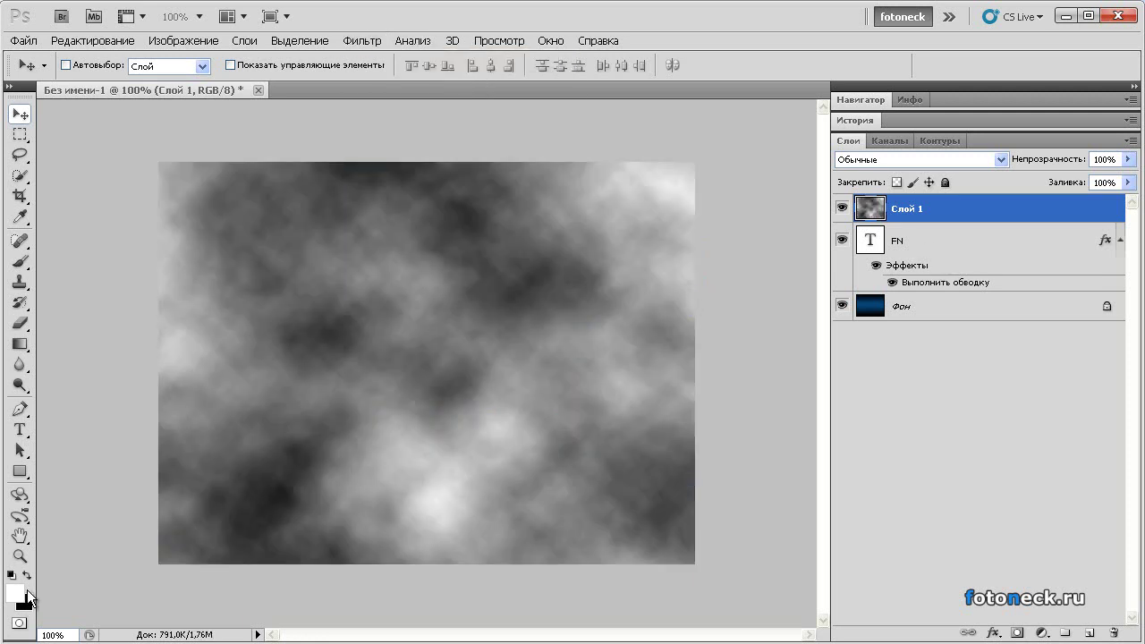
# Clip the clouds layer to the FN text and reapply the Clouds filter twice to vary the pattern.
pyautogui.press('alt')
pyautogui.keyDown('alt'); pyautogui.click(921, 223); pyautogui.keyUp('alt')
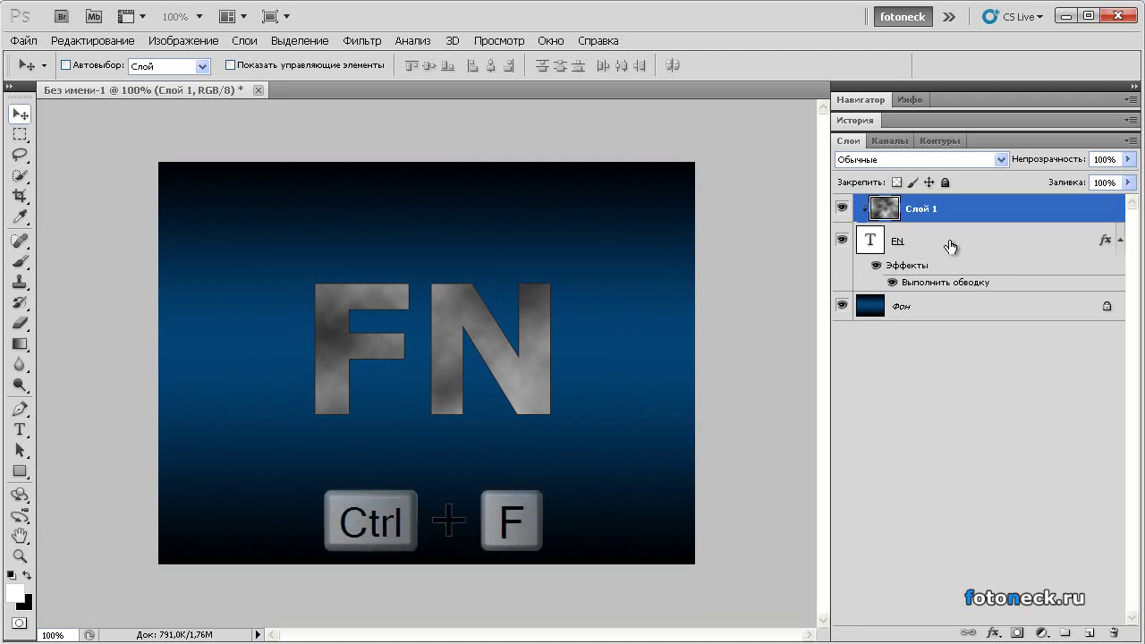
pyautogui.hotkey('ctrl', 'f')
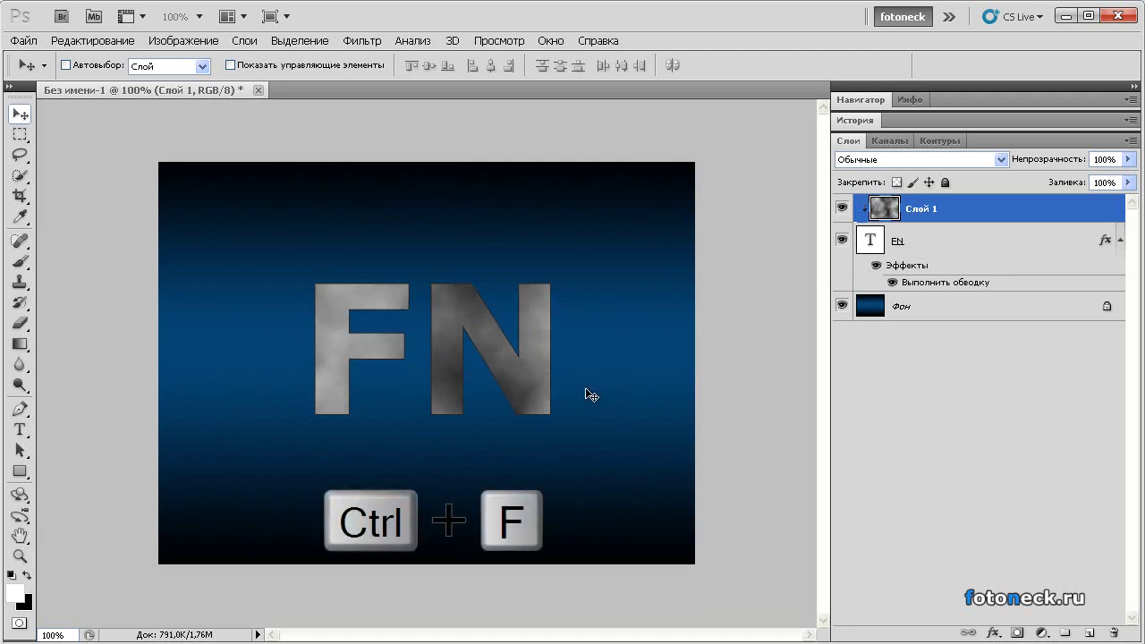
pyautogui.hotkey('ctrl', 'f')
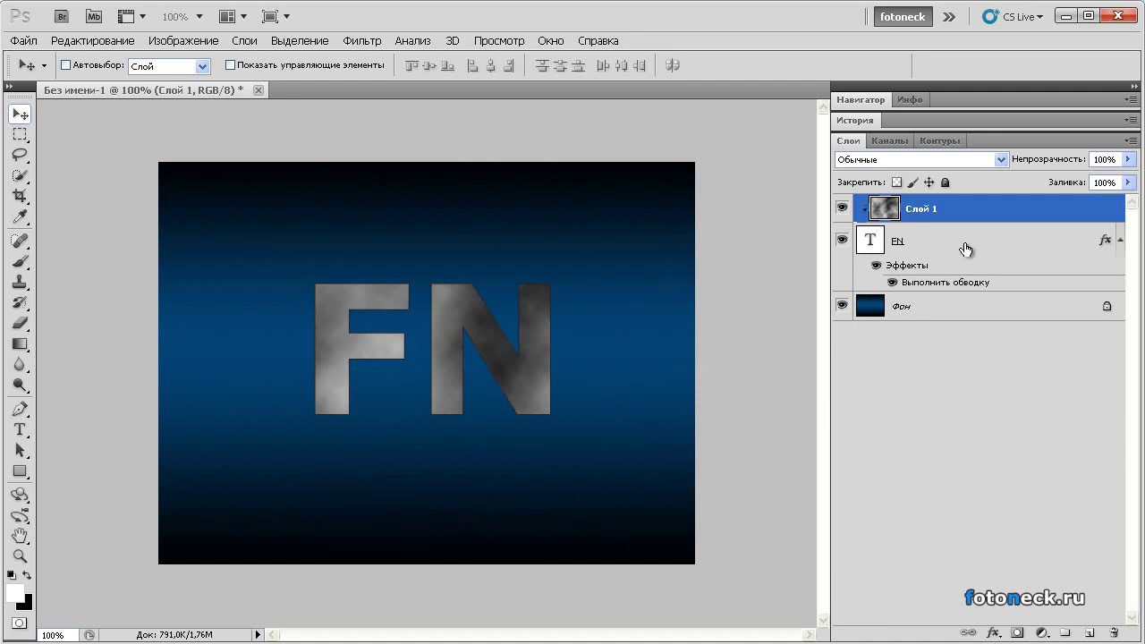
# Merge the clipped clouds layer and the FN text layer into a single layer.
pyautogui.press('shift')
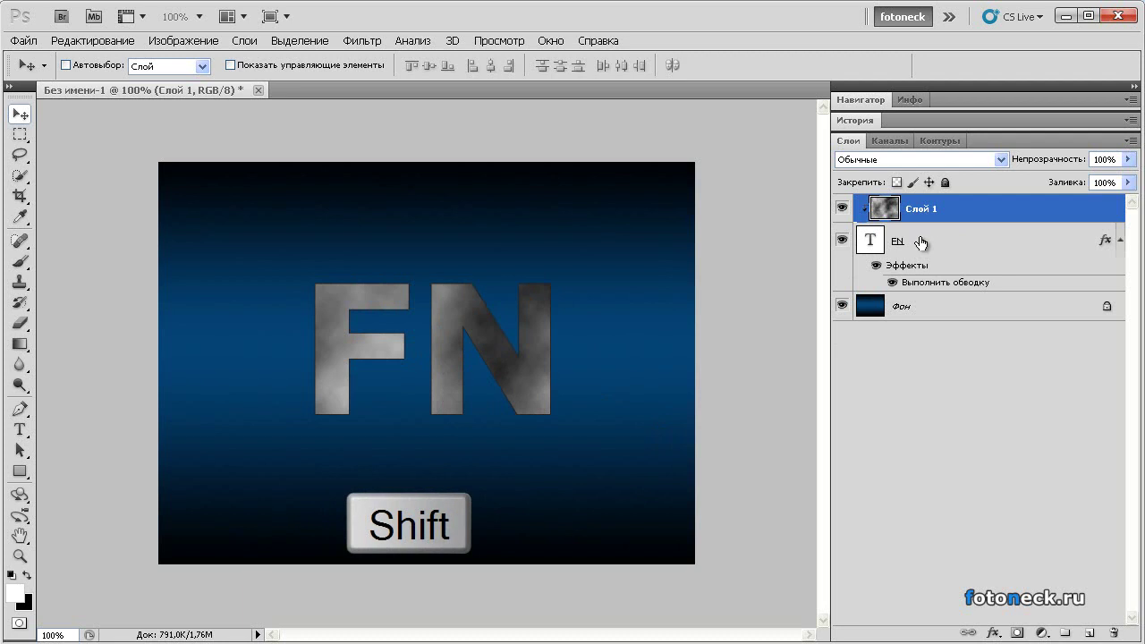
pyautogui.keyDown('shift'); pyautogui.click(924, 240); pyautogui.keyUp('shift')
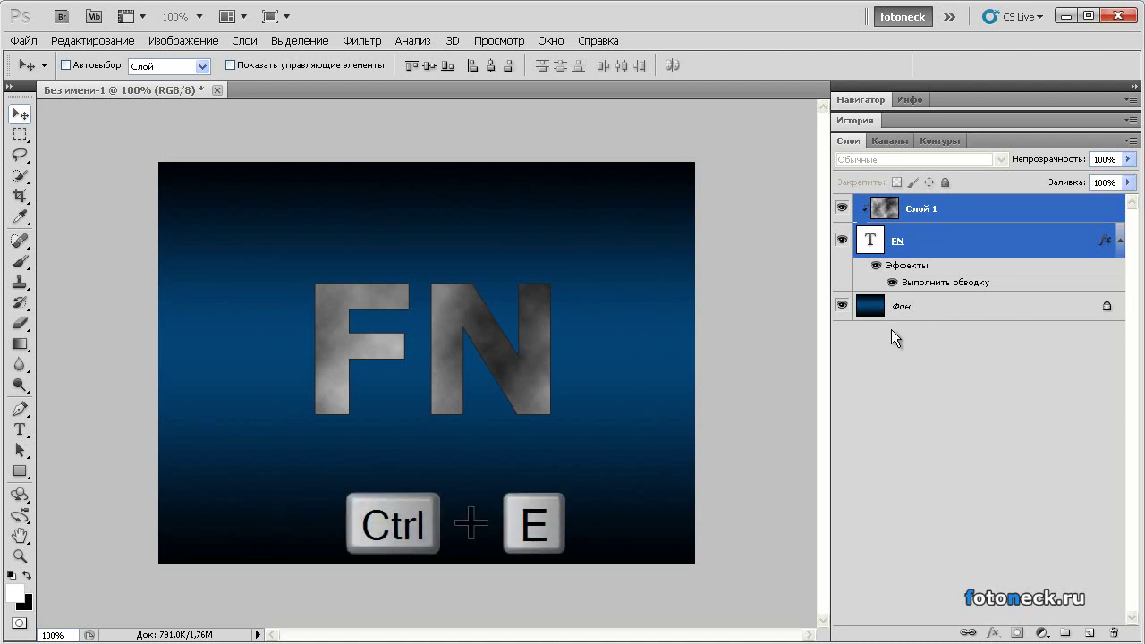
pyautogui.hotkey('ctrl', 'e')
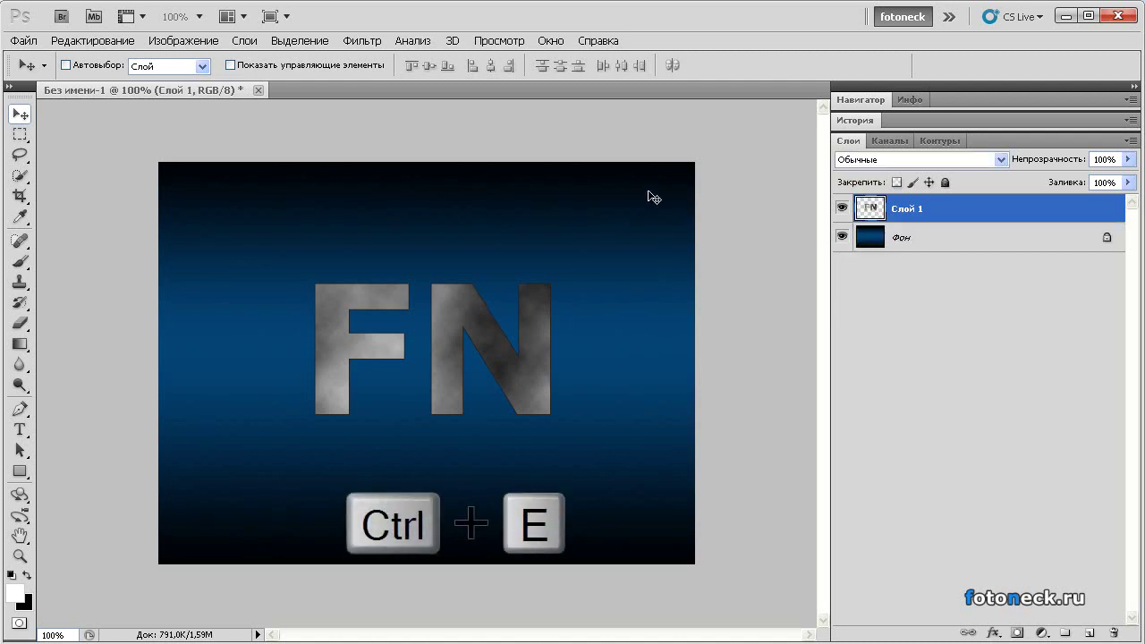
# Liquify the outlines of both letters into wavy edges using Forward Warp with brush size 16, density 50 and pressure 100.
pyautogui.click(355, 38)
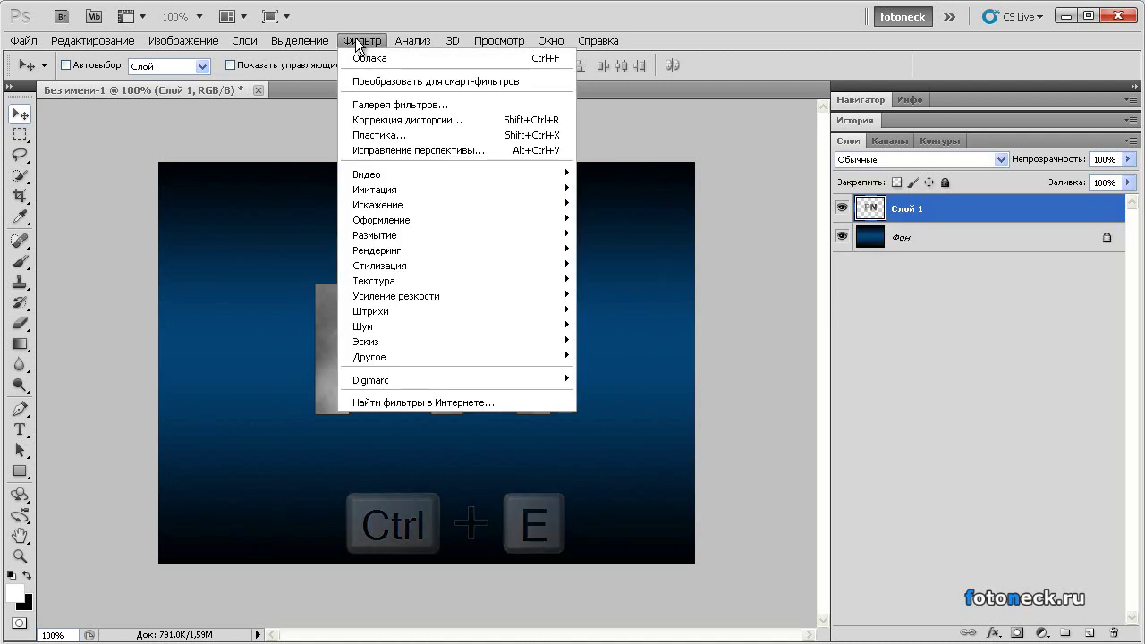
pyautogui.click(431, 138)
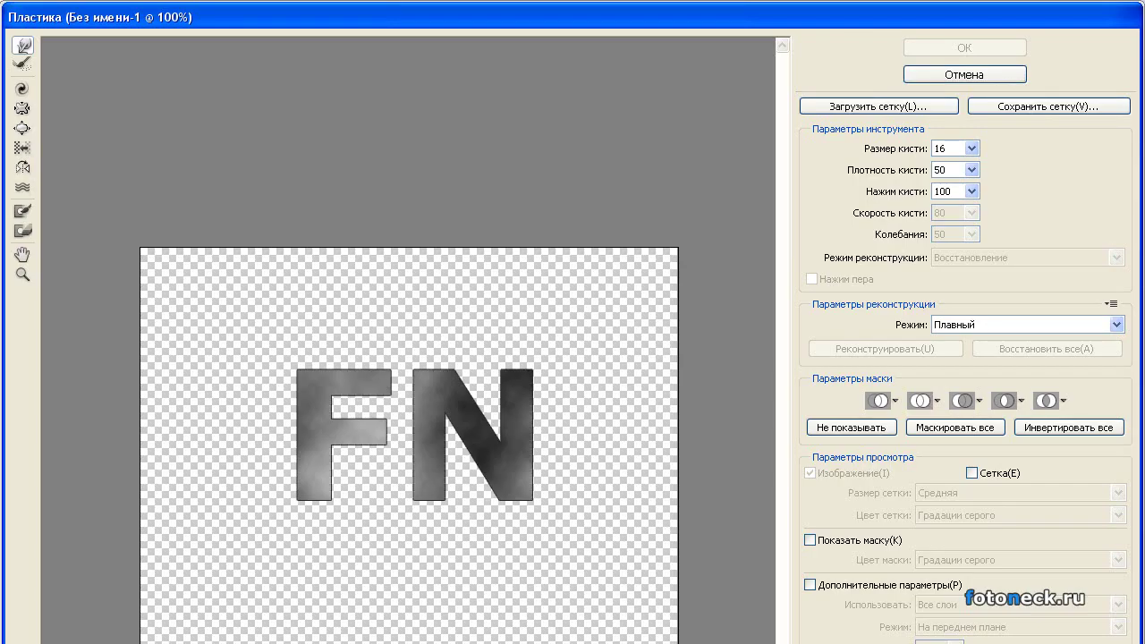
pyautogui.hotkey('ctrl', '+')
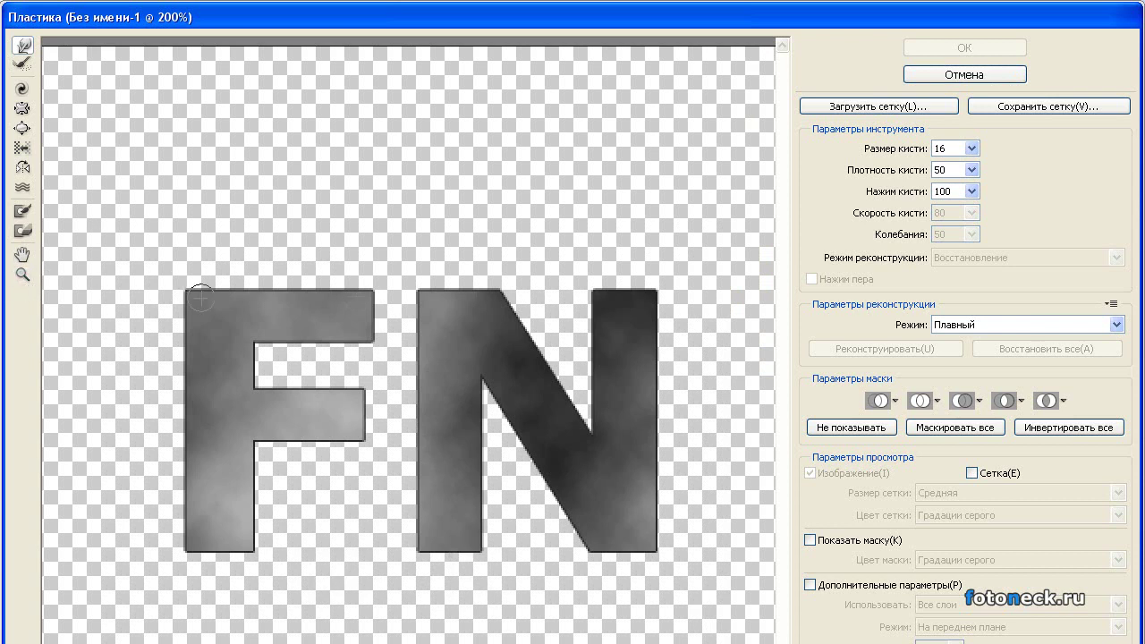
pyautogui.moveTo(187, 288); pyautogui.dragTo(221, 298)
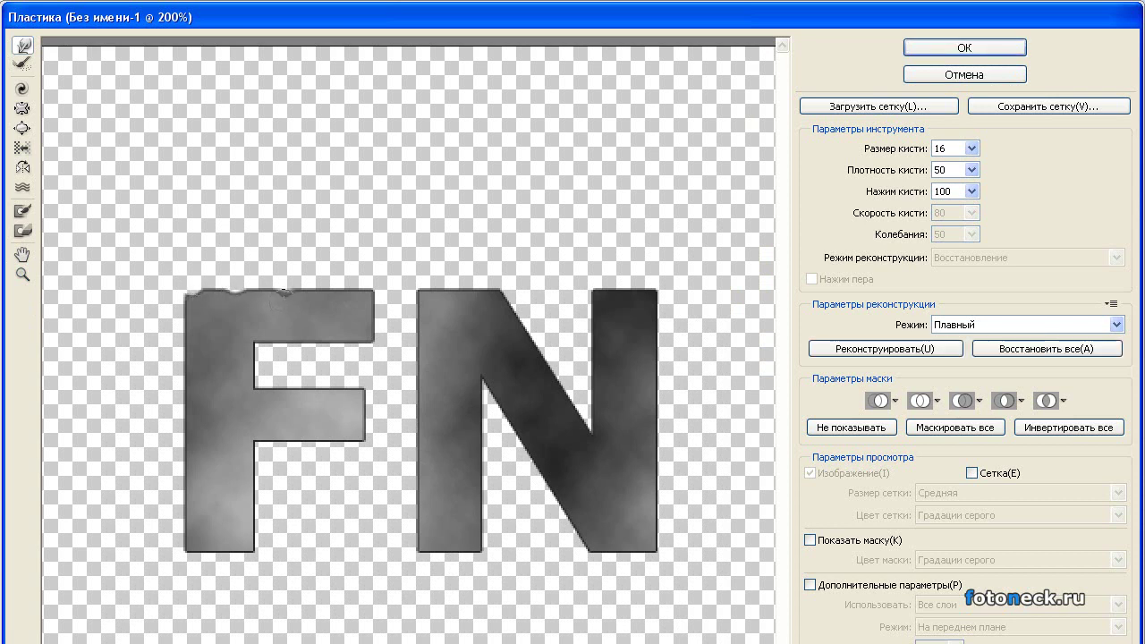
pyautogui.moveTo(323, 295)
pyautogui.mouseDown()
pyautogui.moveTo(399, 295)
pyautogui.moveTo(366, 294)
pyautogui.moveTo(360, 337)
pyautogui.mouseUp()
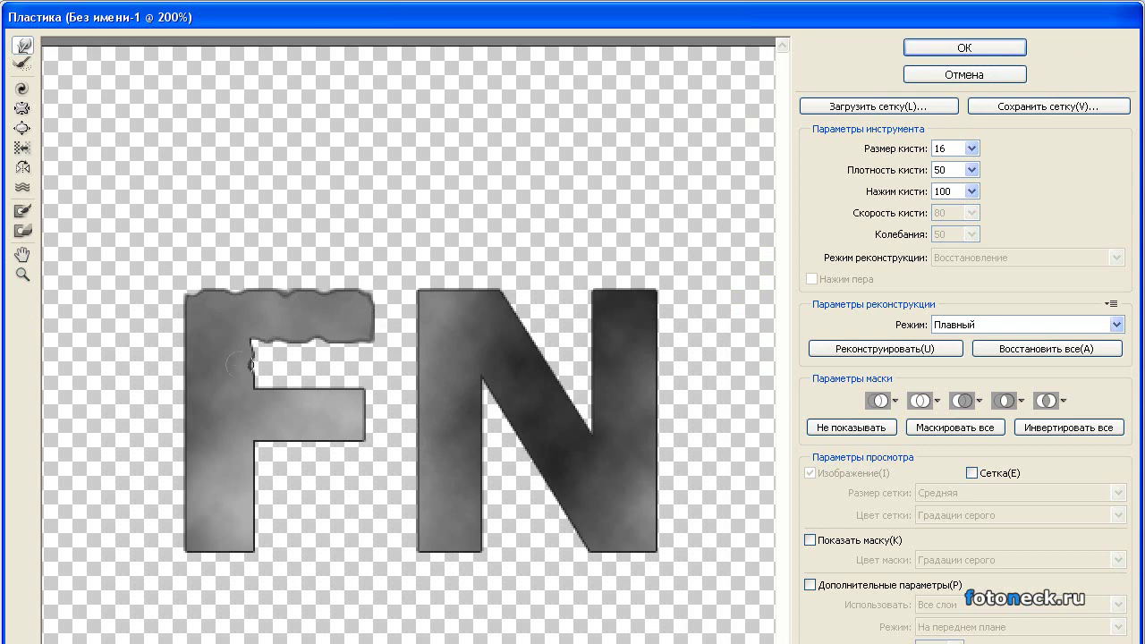
pyautogui.moveTo(259, 391)
pyautogui.mouseDown()
pyautogui.moveTo(372, 397)
pyautogui.moveTo(357, 408)
pyautogui.moveTo(358, 443)
pyautogui.moveTo(347, 432)
pyautogui.moveTo(254, 444)
pyautogui.moveTo(250, 464)
pyautogui.moveTo(238, 465)
pyautogui.moveTo(258, 539)
pyautogui.moveTo(247, 489)
pyautogui.moveTo(237, 576)
pyautogui.moveTo(239, 548)
pyautogui.moveTo(198, 555)
pyautogui.moveTo(183, 540)
pyautogui.moveTo(186, 481)
pyautogui.moveTo(170, 447)
pyautogui.moveTo(184, 450)
pyautogui.moveTo(184, 310)
pyautogui.mouseUp()
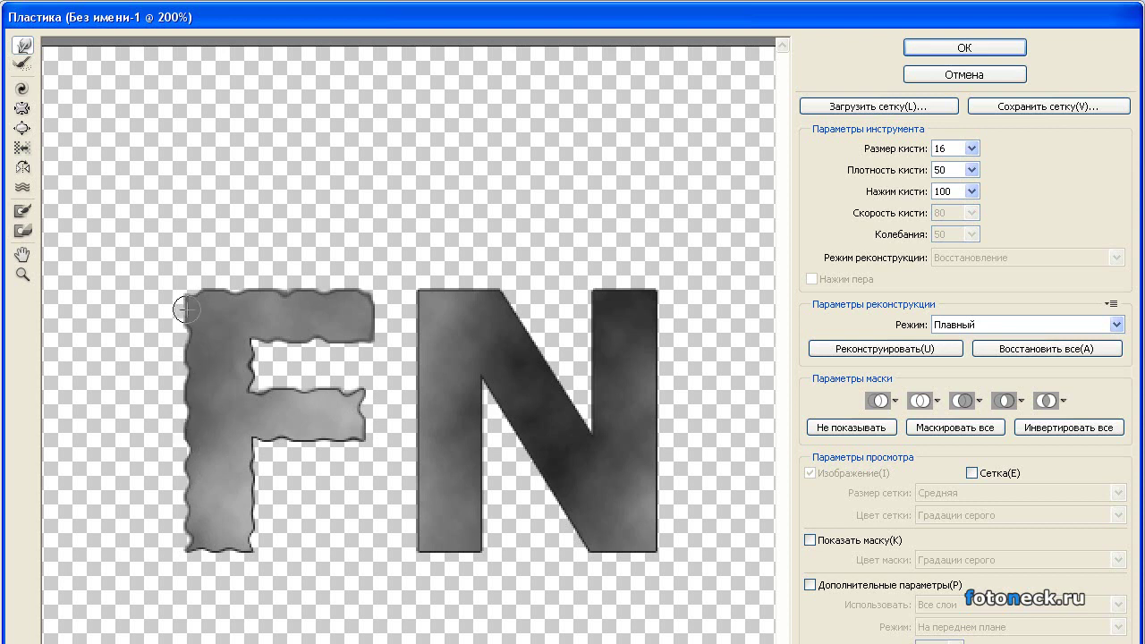
pyautogui.moveTo(416, 293)
pyautogui.mouseDown()
pyautogui.moveTo(459, 292)
pyautogui.moveTo(457, 304)
pyautogui.moveTo(497, 293)
pyautogui.moveTo(592, 441)
pyautogui.moveTo(598, 343)
pyautogui.mouseUp()
pyautogui.moveTo(598, 321)
pyautogui.mouseDown()
pyautogui.moveTo(655, 321)
pyautogui.moveTo(645, 366)
pyautogui.moveTo(656, 451)
pyautogui.moveTo(649, 556)
pyautogui.moveTo(583, 552)
pyautogui.moveTo(548, 479)
pyautogui.moveTo(515, 461)
pyautogui.moveTo(540, 441)
pyautogui.moveTo(514, 430)
pyautogui.moveTo(478, 380)
pyautogui.moveTo(482, 555)
pyautogui.moveTo(478, 543)
pyautogui.moveTo(428, 556)
pyautogui.moveTo(410, 509)
pyautogui.moveTo(414, 480)
pyautogui.moveTo(432, 463)
pyautogui.moveTo(412, 434)
pyautogui.moveTo(413, 330)
pyautogui.mouseUp()
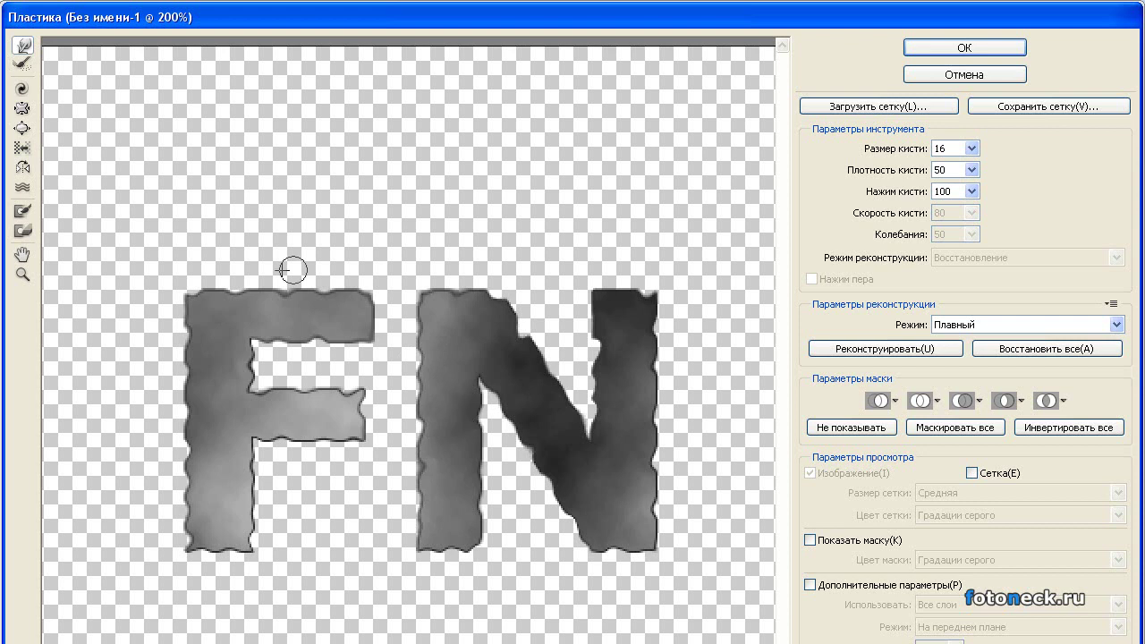
pyautogui.click(999, 46)
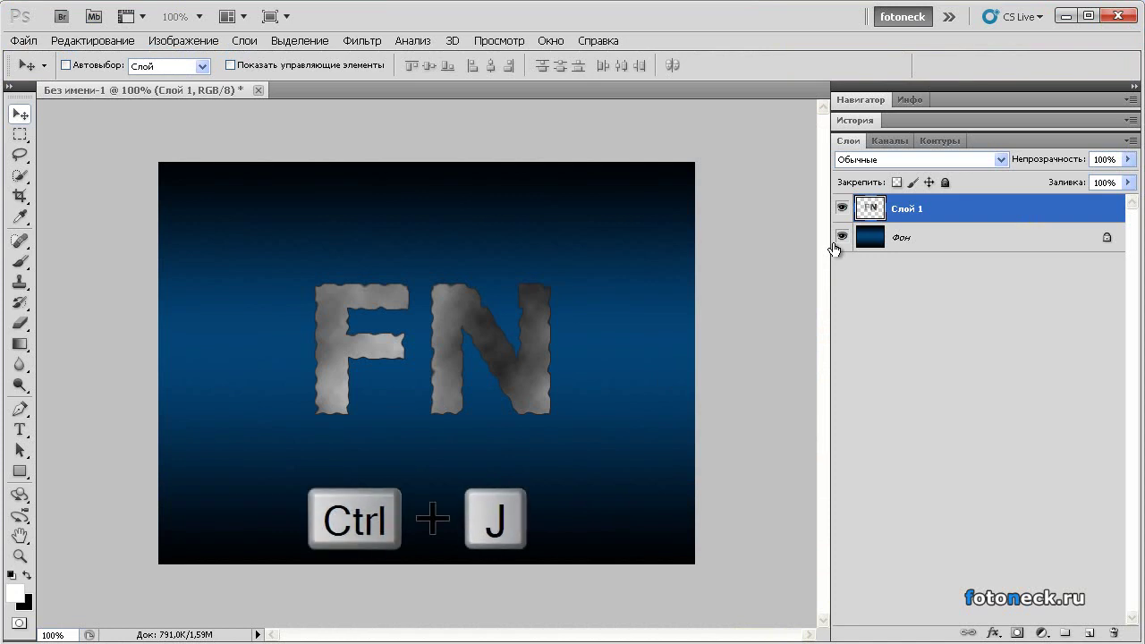
# Duplicate the merged FN layer, hide the copy and make the original layer active.
pyautogui.hotkey('ctrl', 'j')
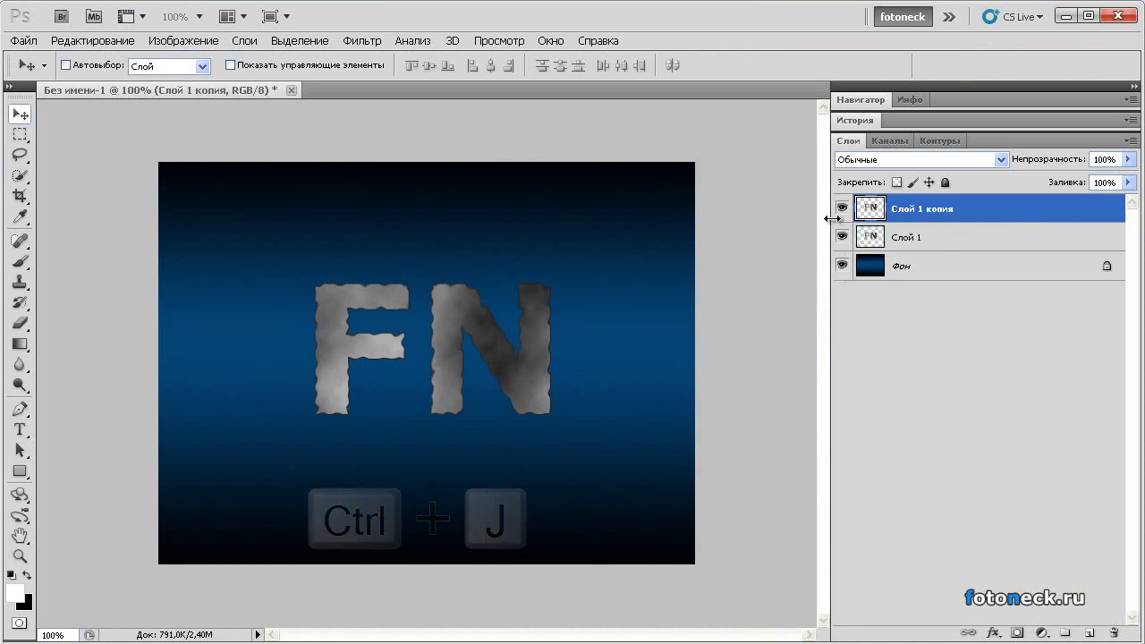
pyautogui.click(841, 209)
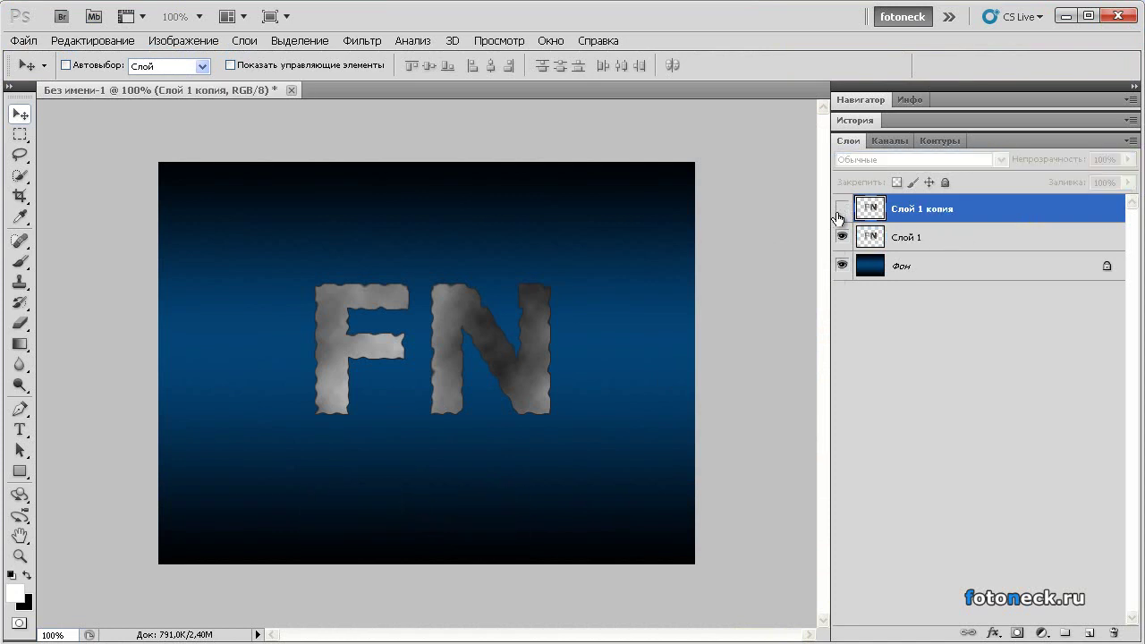
pyautogui.click(938, 243)
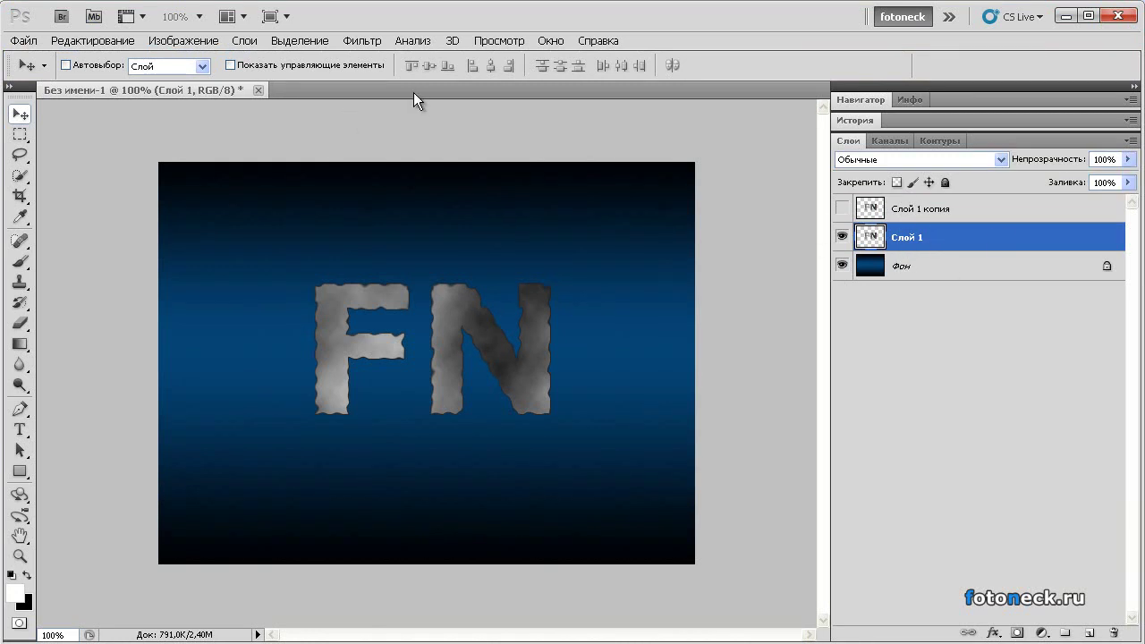
# Apply the Plastic Wrap filter to the original FN layer with Highlight Strength 15, Detail 10 and Smoothness 10.
pyautogui.click(365, 40)
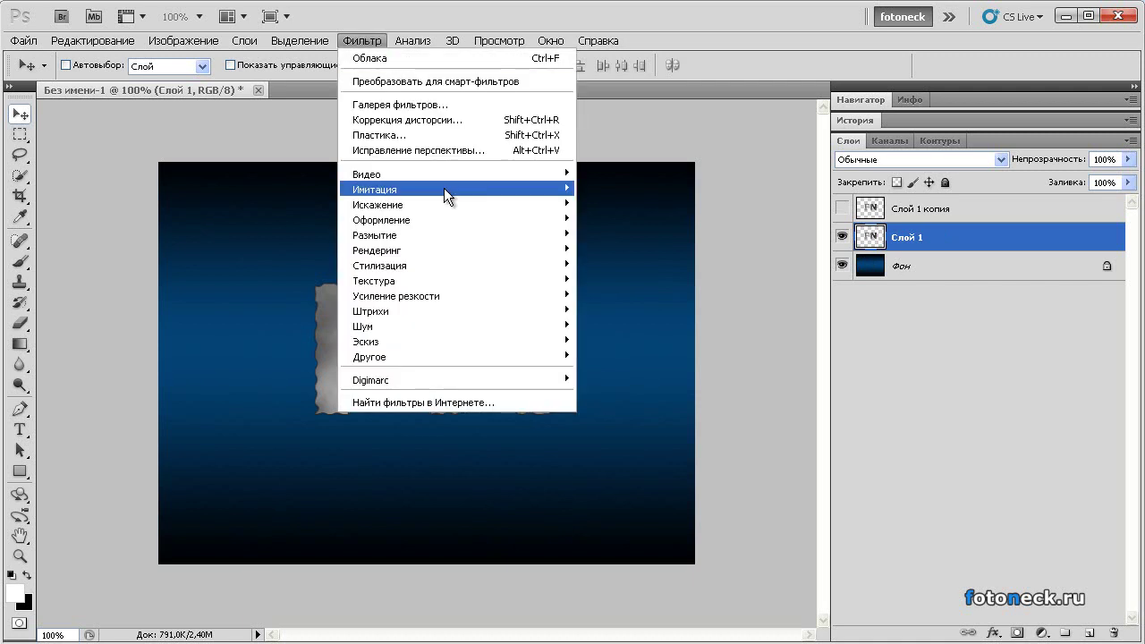
pyautogui.moveTo(458, 190)
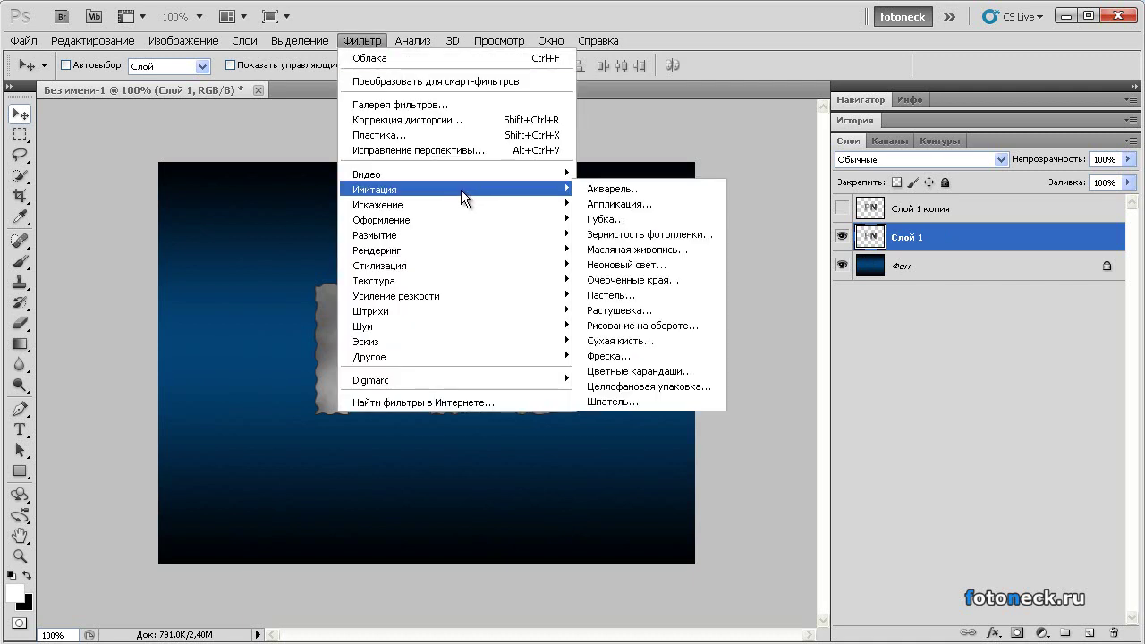
pyautogui.click(688, 385)
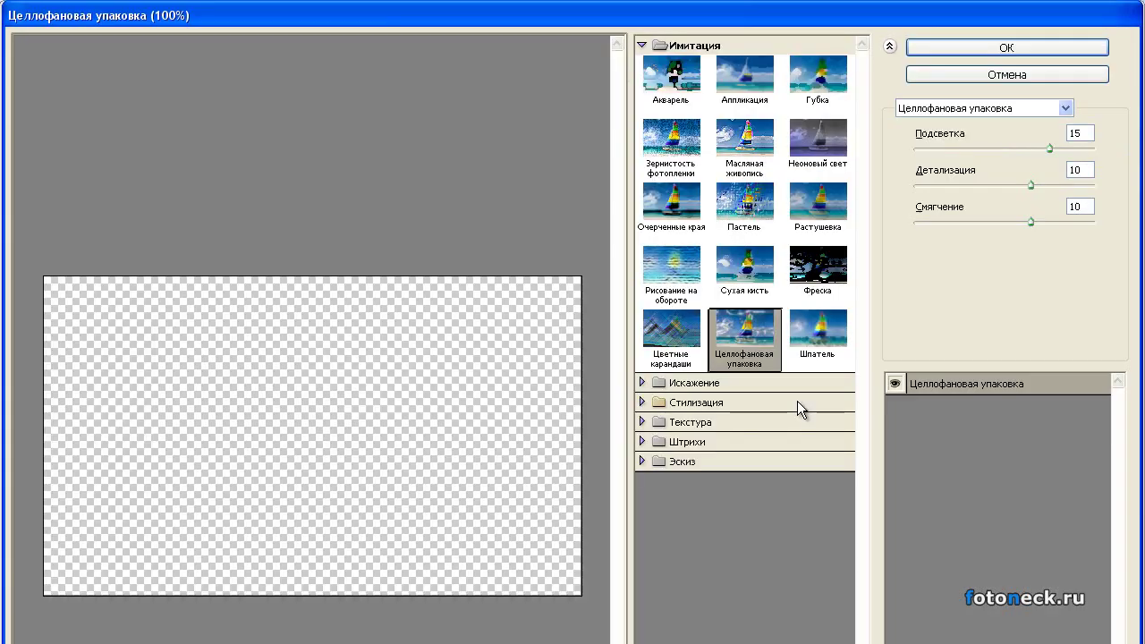
pyautogui.click(1006, 49)
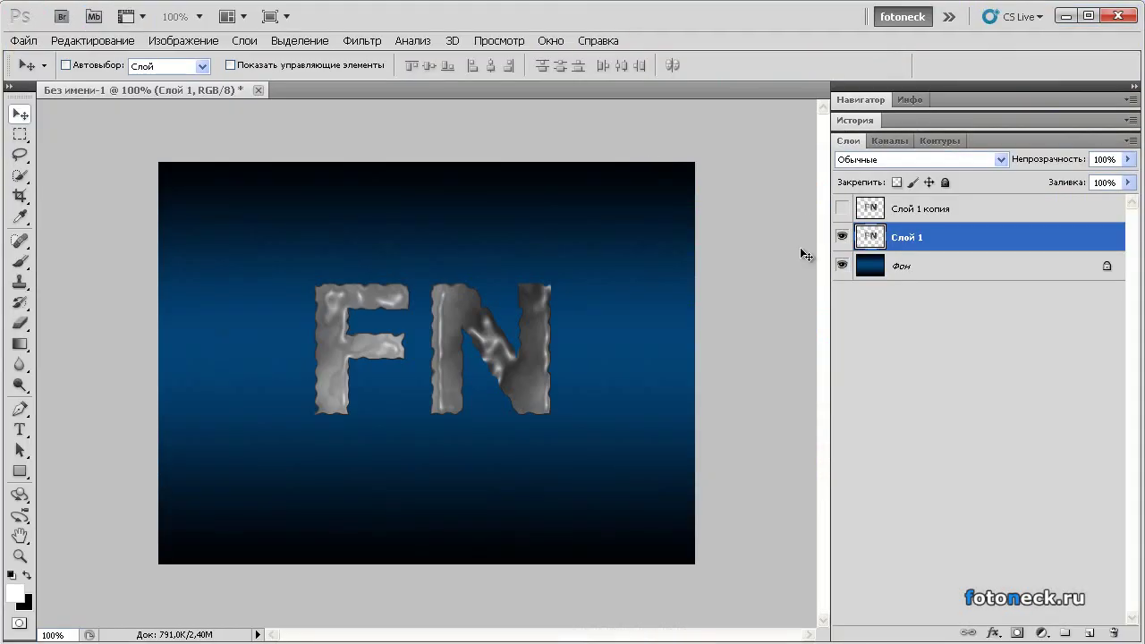
# Apply a Gaussian Blur with a 1.0 px radius to the original FN layer.
pyautogui.click(364, 41)
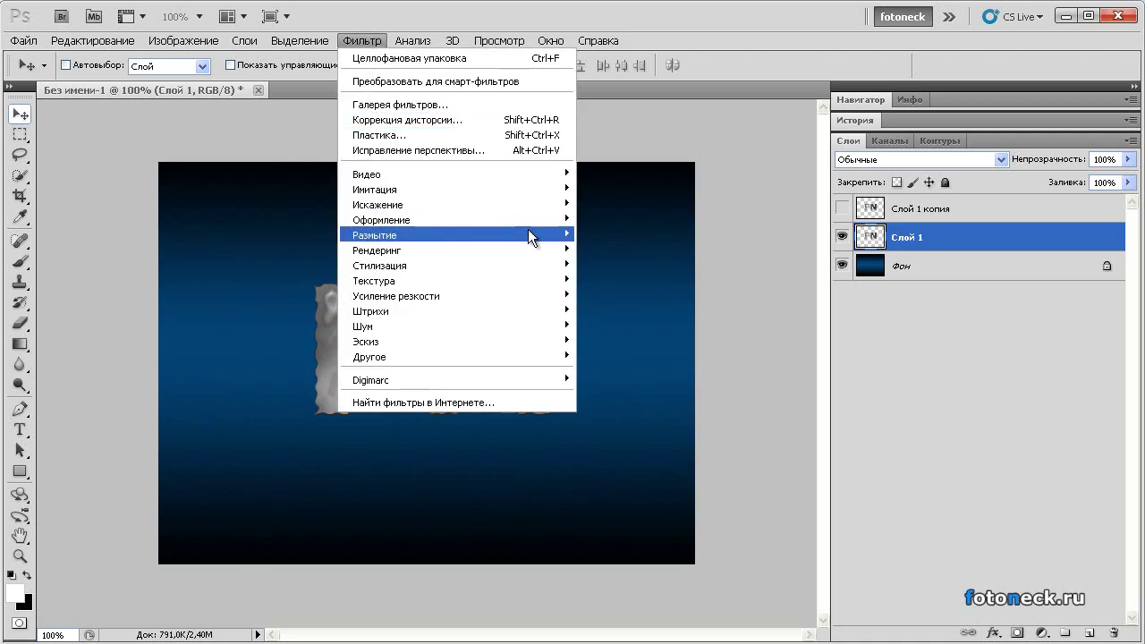
pyautogui.moveTo(530, 232)
pyautogui.click(677, 310)
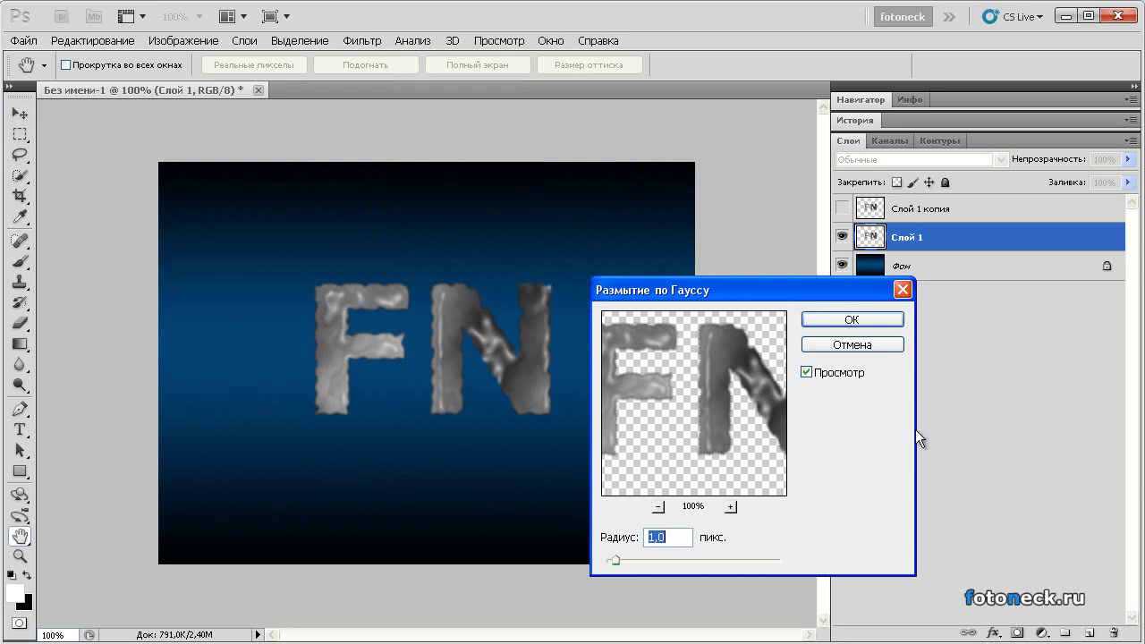
pyautogui.click(872, 320)
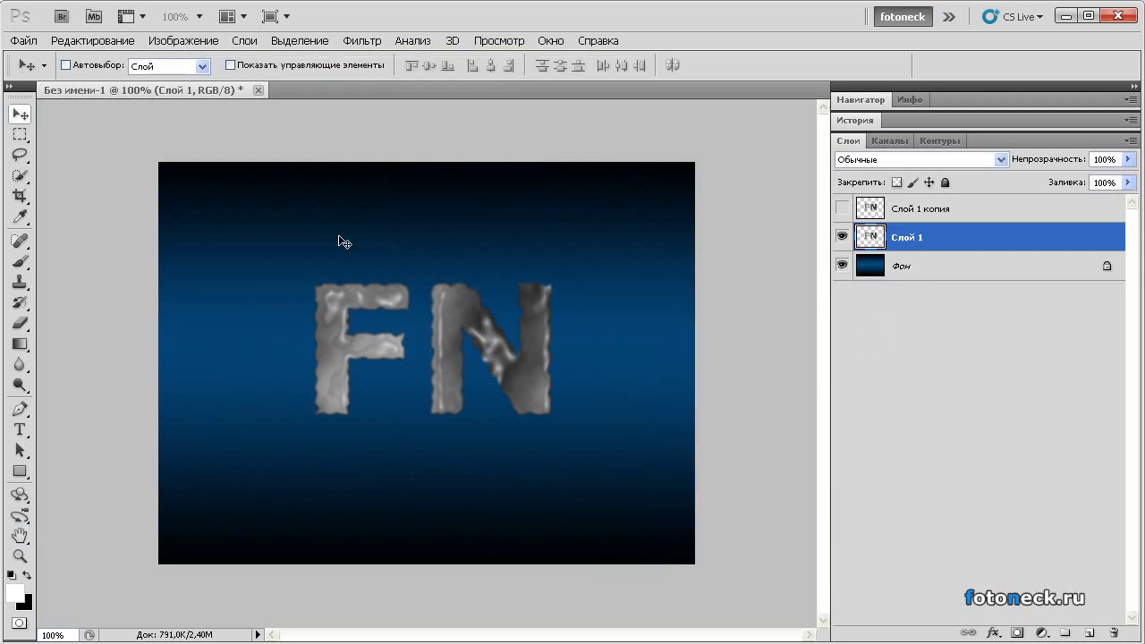
# Colorize the original FN layer blue using Hue/Saturation with hue 203, saturation 52 and lightness -5.
pyautogui.click(190, 41)
pyautogui.moveTo(324, 86)
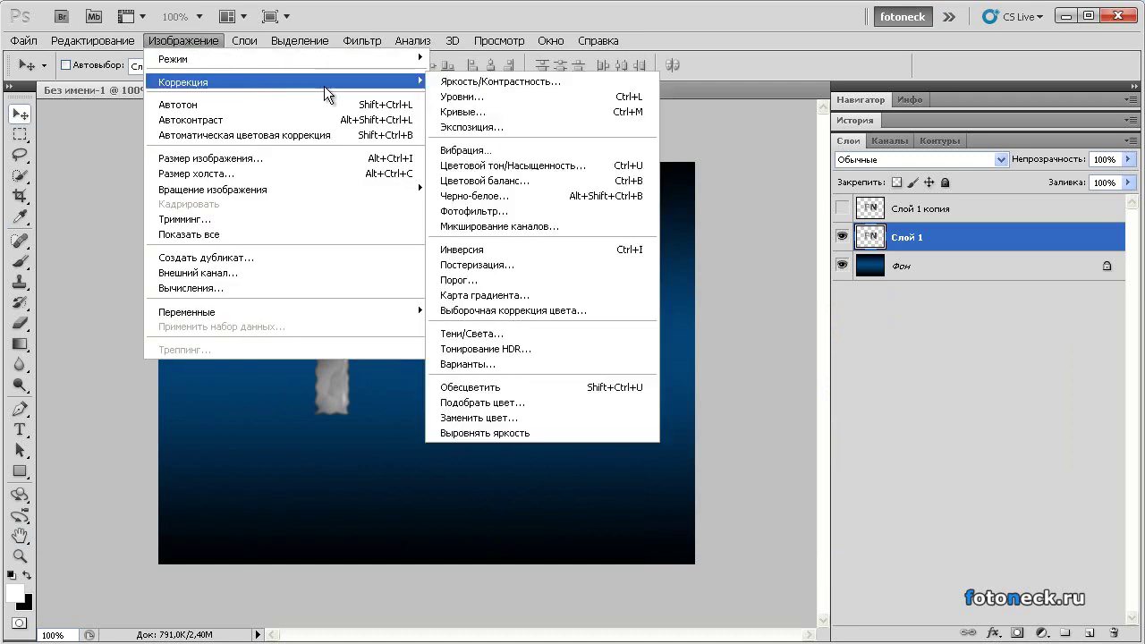
pyautogui.click(585, 167)
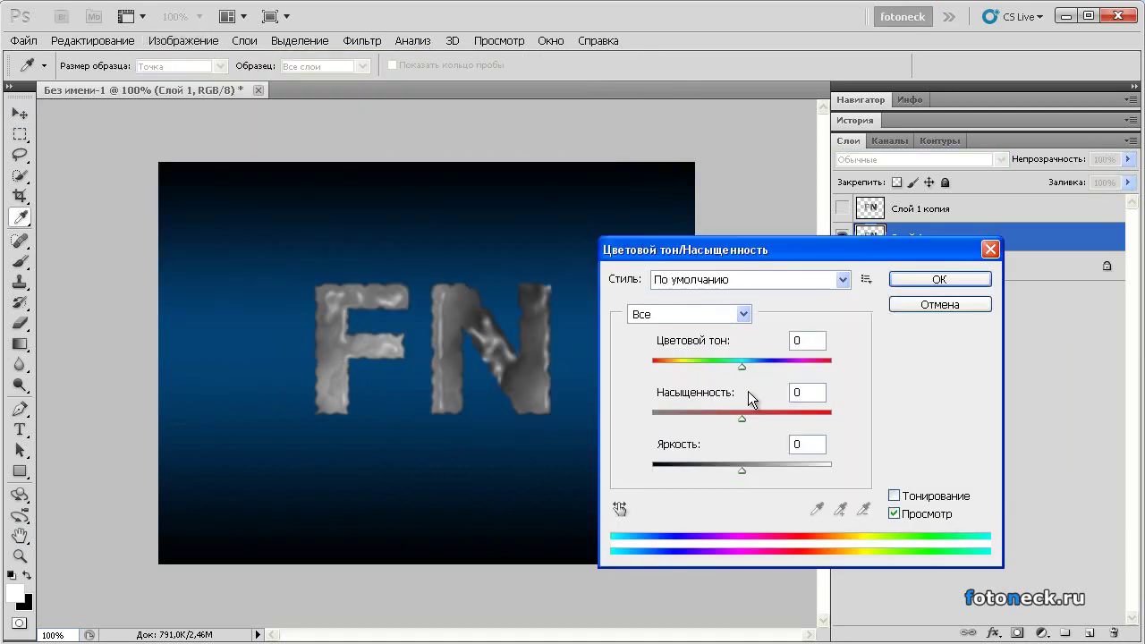
pyautogui.moveTo(742, 366); pyautogui.dragTo(748, 366)
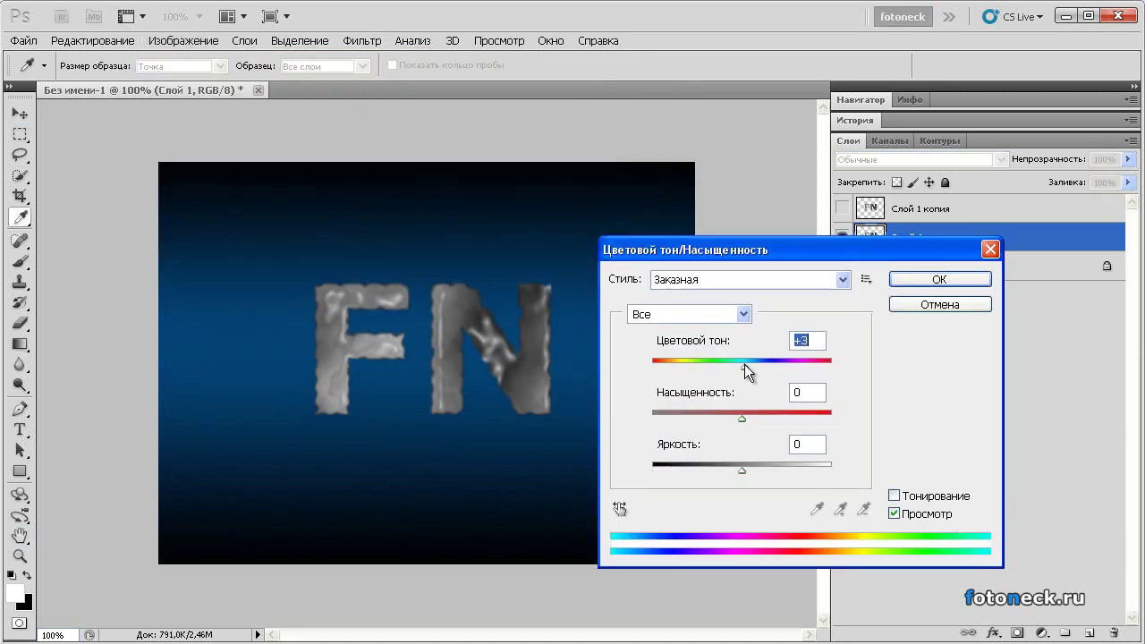
pyautogui.click(894, 495)
pyautogui.moveTo(654, 368); pyautogui.dragTo(765, 376)
pyautogui.moveTo(697, 419); pyautogui.dragTo(741, 419)
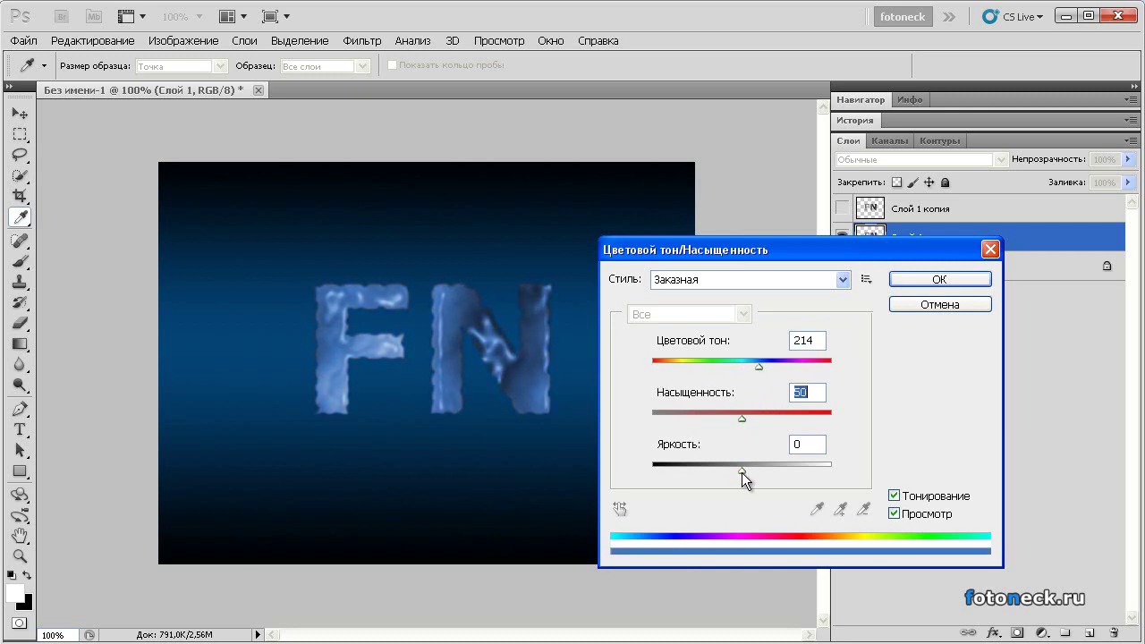
pyautogui.moveTo(743, 471); pyautogui.dragTo(734, 470)
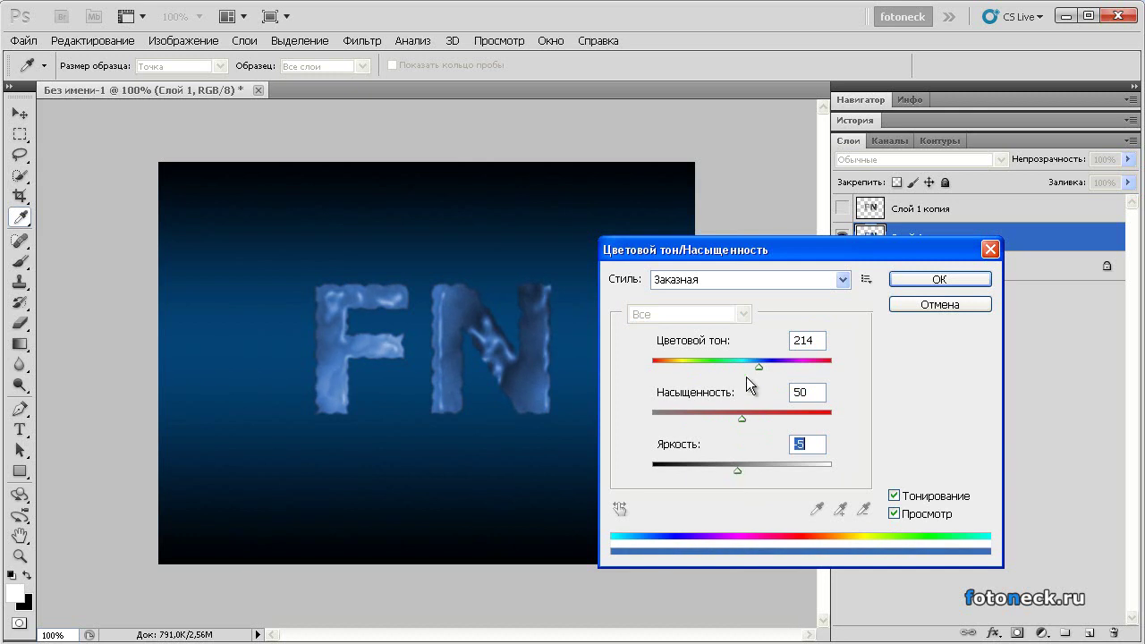
pyautogui.moveTo(760, 370); pyautogui.dragTo(751, 369)
pyautogui.moveTo(742, 419); pyautogui.dragTo(745, 420)
pyautogui.moveTo(749, 368); pyautogui.dragTo(752, 368)
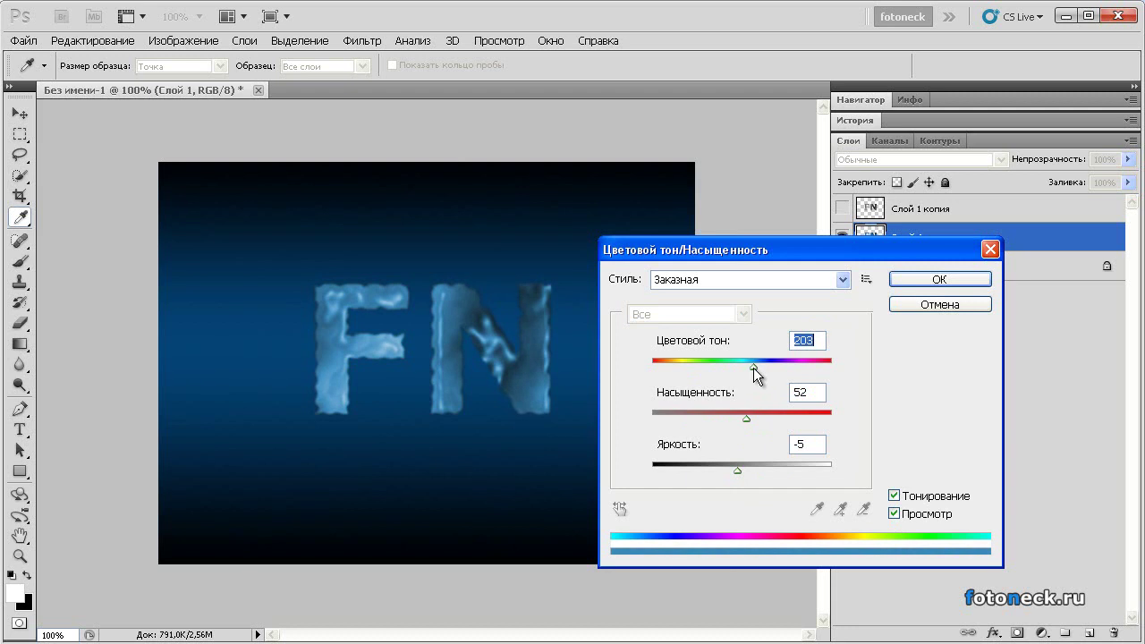
pyautogui.click(932, 279)
pyautogui.press('v')
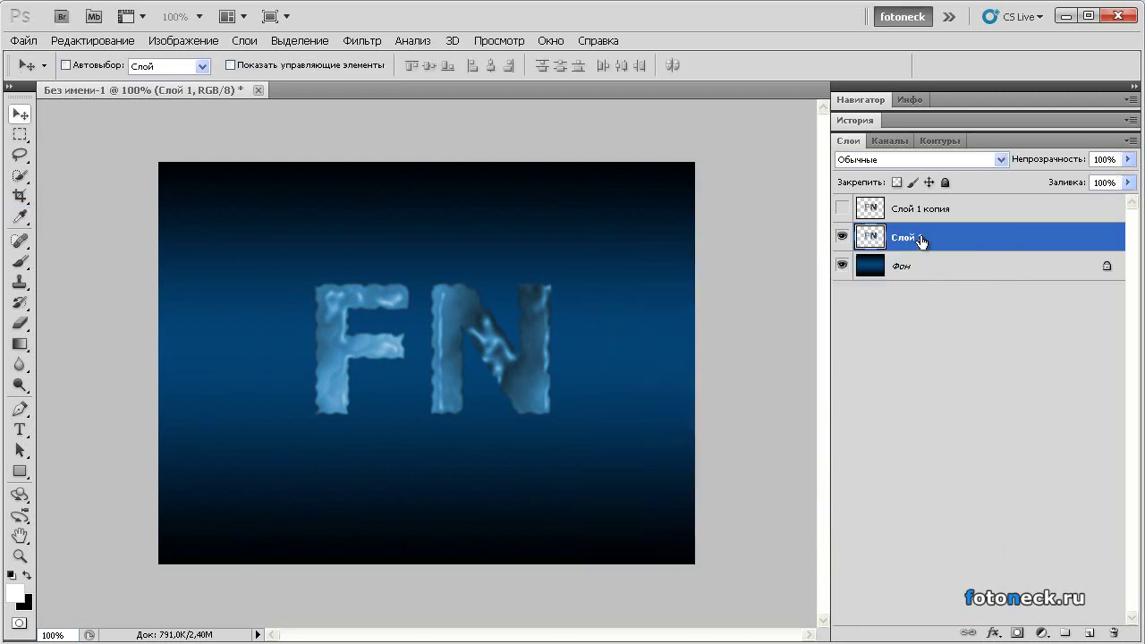
# Show the FN layer copy and apply the Chrome filter to it with Detail 5 and Smoothness 10.
pyautogui.click(845, 209)
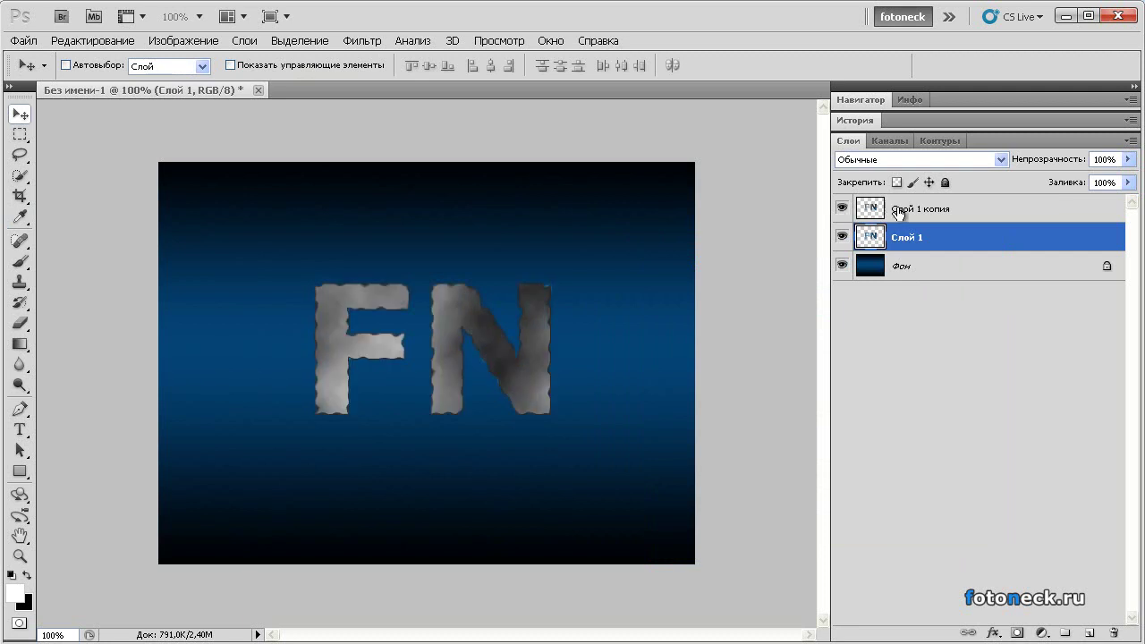
pyautogui.click(944, 215)
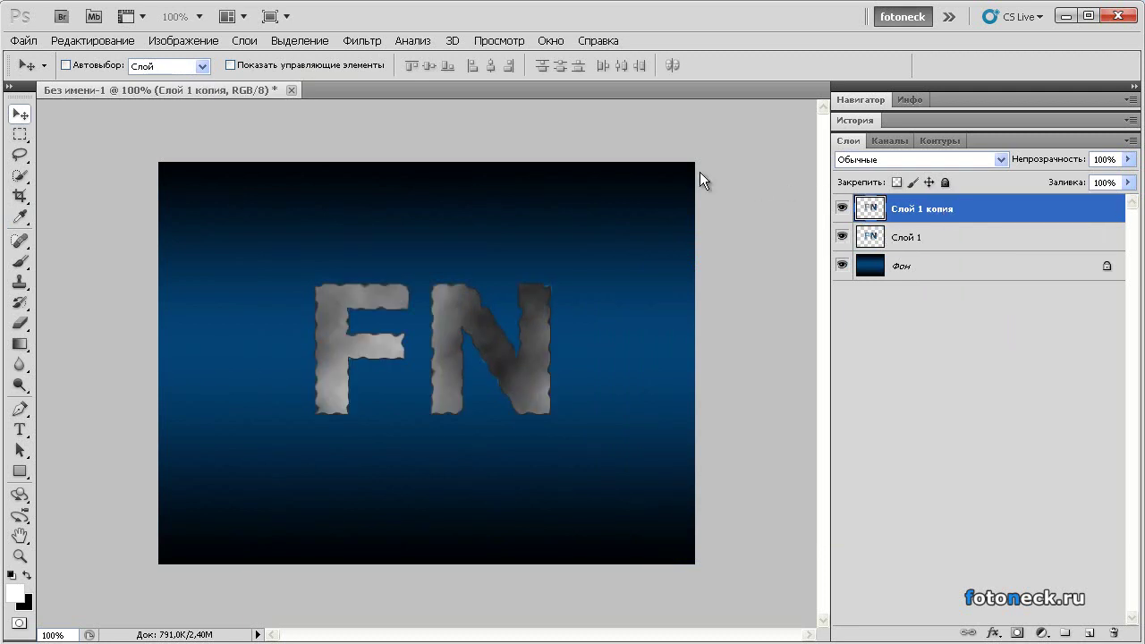
pyautogui.click(367, 43)
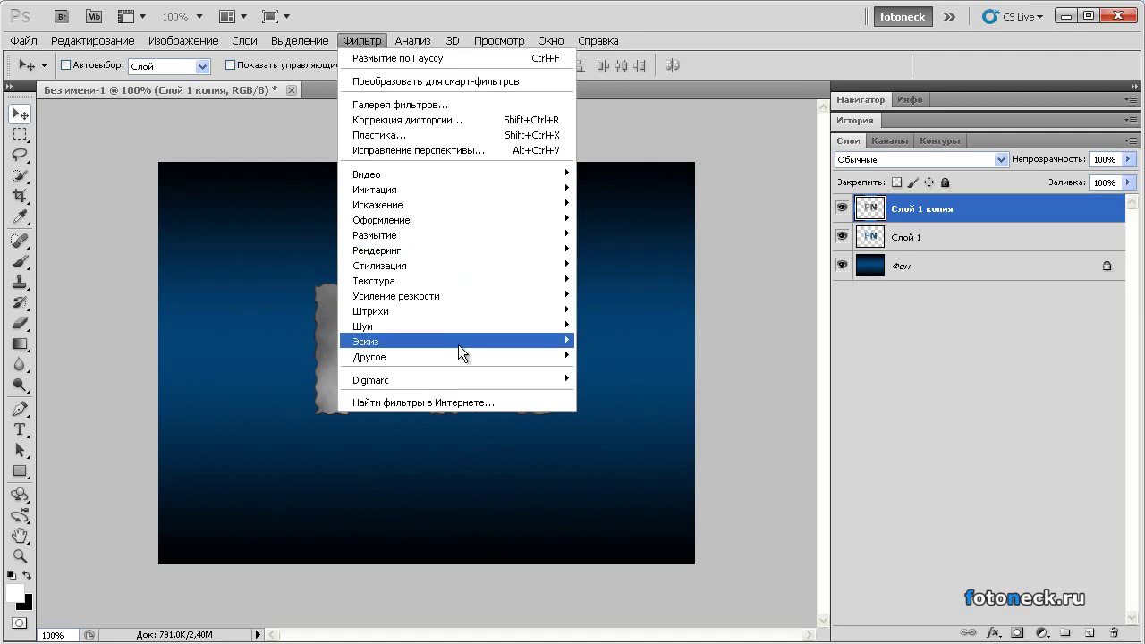
pyautogui.moveTo(463, 343)
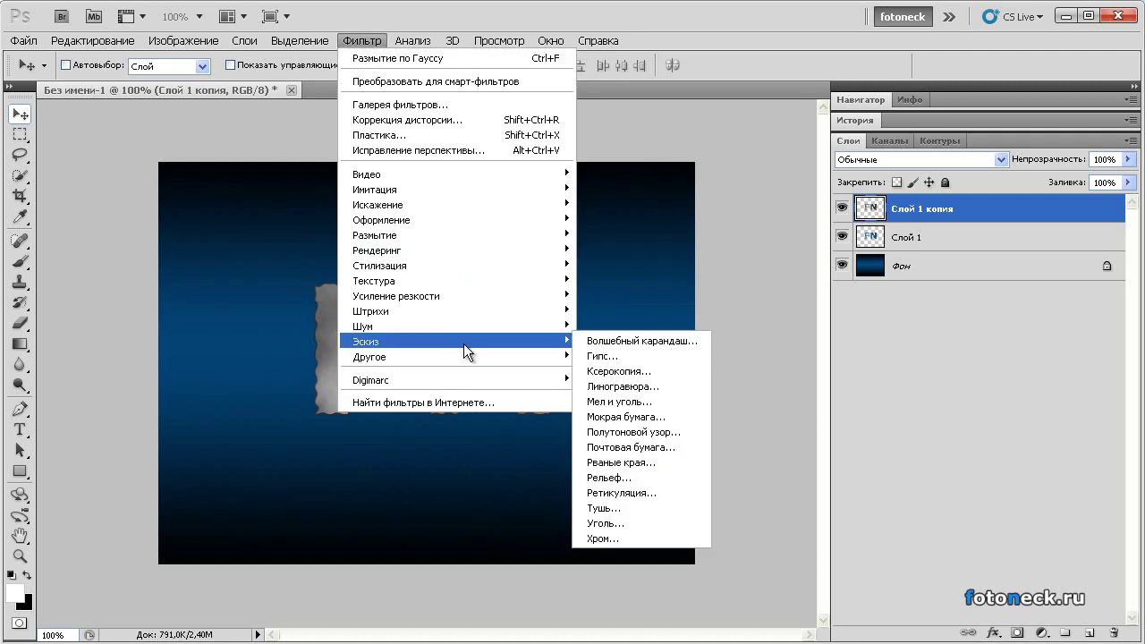
pyautogui.click(617, 538)
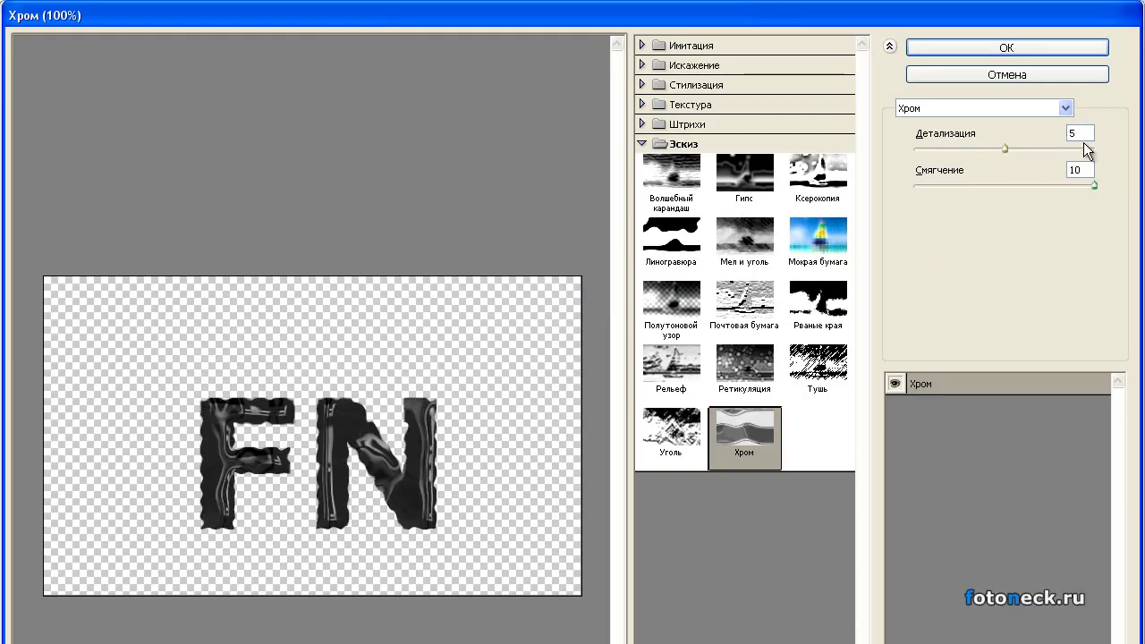
pyautogui.click(998, 48)
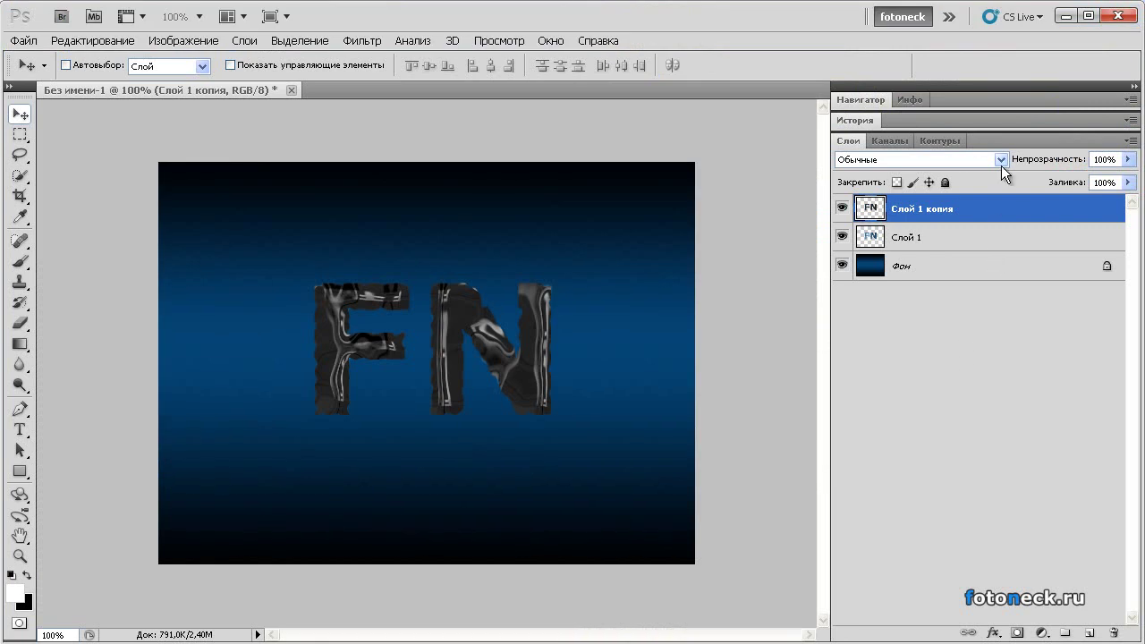
# Set the chrome-filtered FN layer copy to Soft Light blending with 70% opacity.
pyautogui.click(1001, 161)
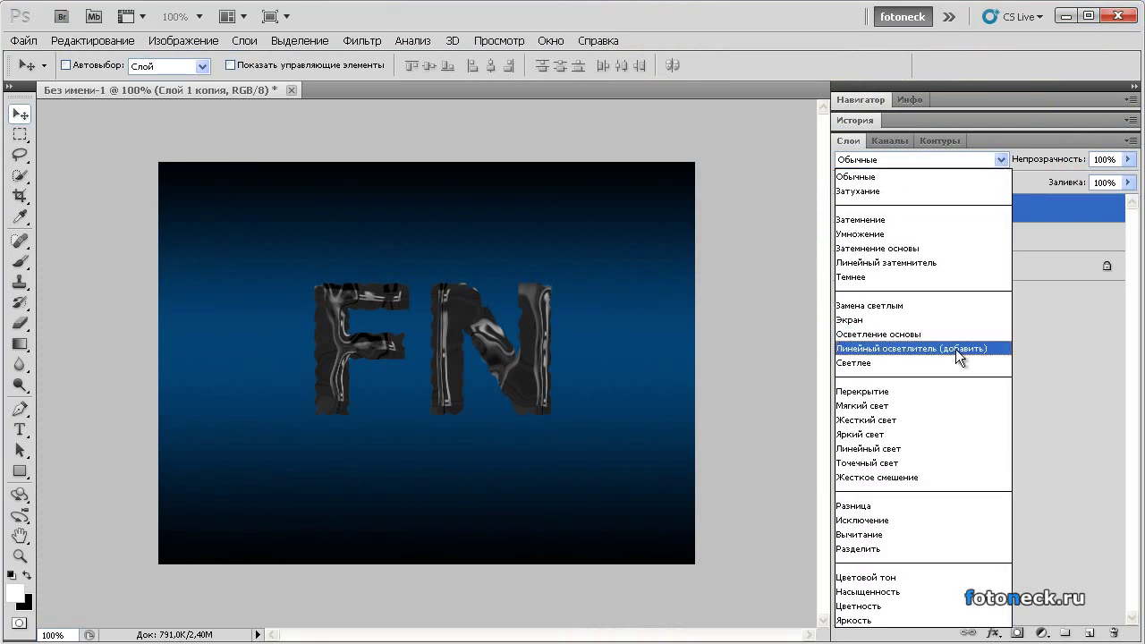
pyautogui.click(895, 405)
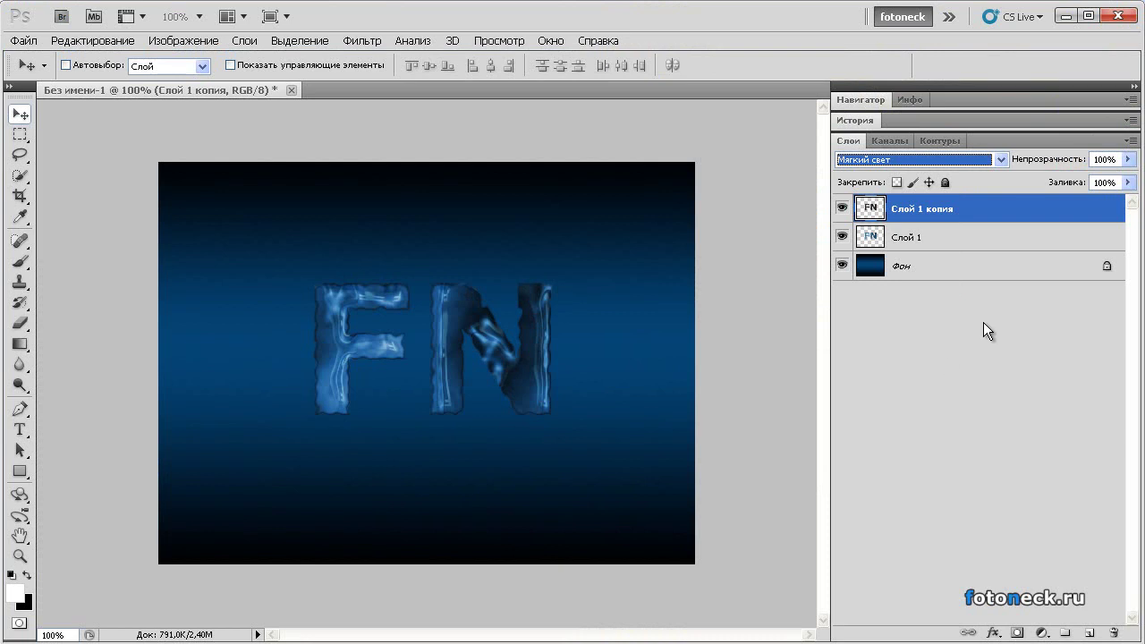
pyautogui.click(1100, 161)
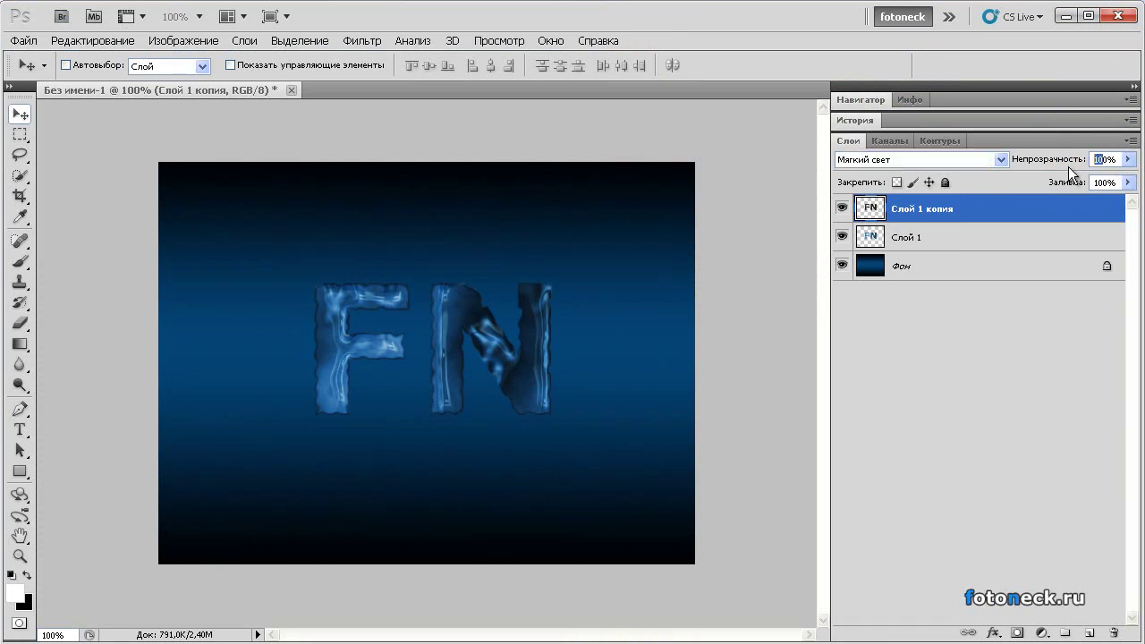
pyautogui.write('70')
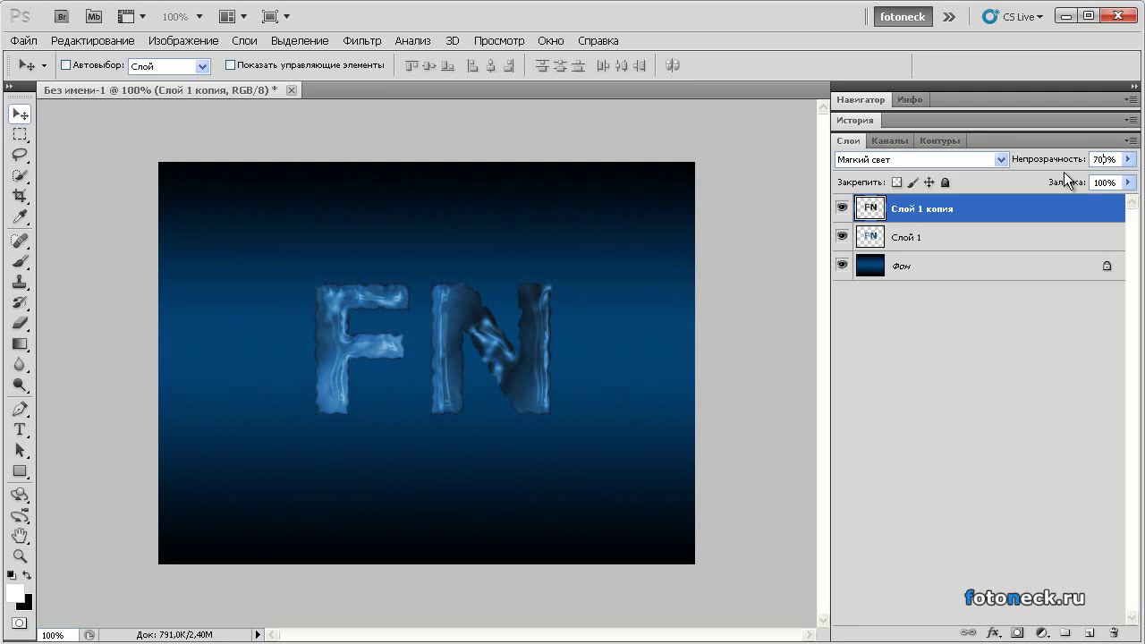
pyautogui.press('Delete')
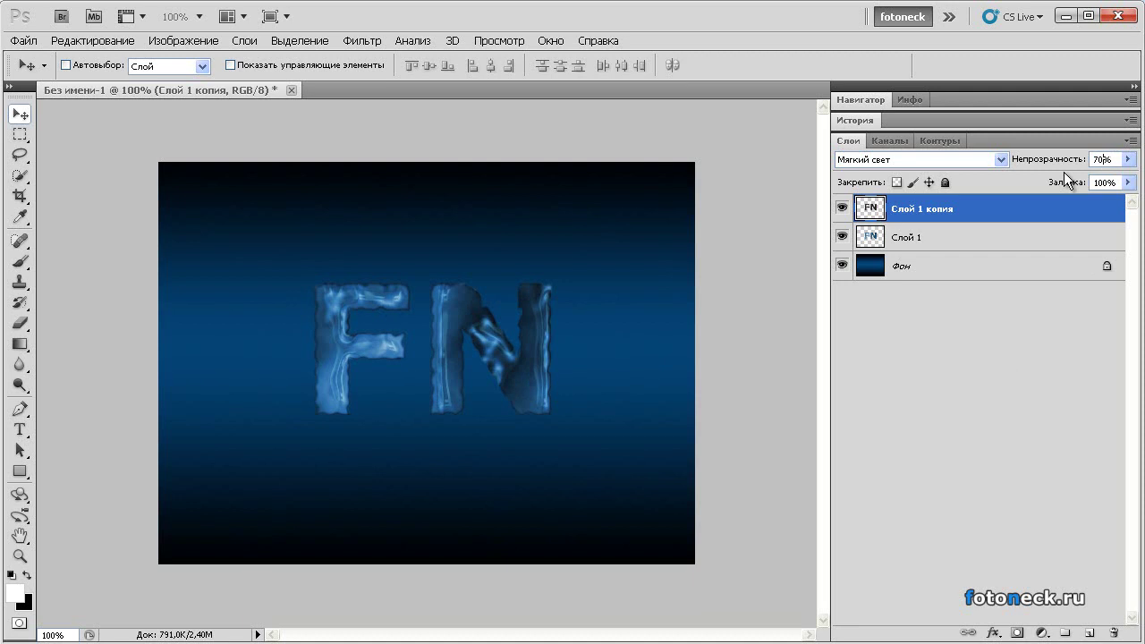
# Merge the chrome FN layer copy down into the original FN layer.
pyautogui.click(925, 236)
pyautogui.click(928, 214)
pyautogui.hotkey('ctrl', 'e')
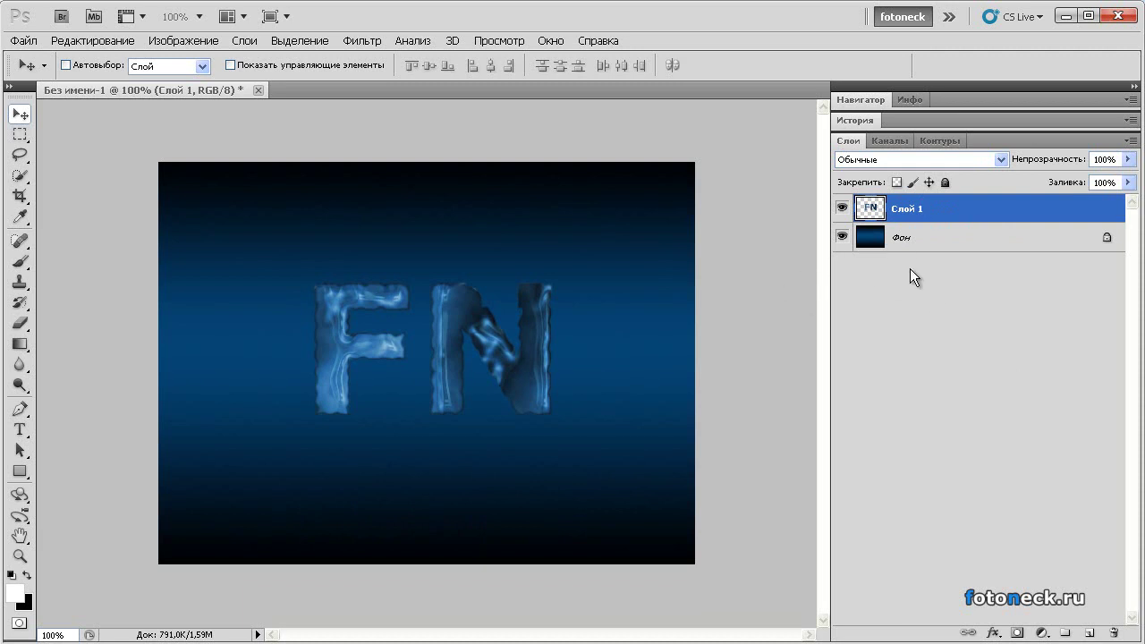
# Duplicate the merged FN layer and flip the copy vertically below the letters with Free Transform, at about 72% of its height.
pyautogui.hotkey('ctrl', 'j')
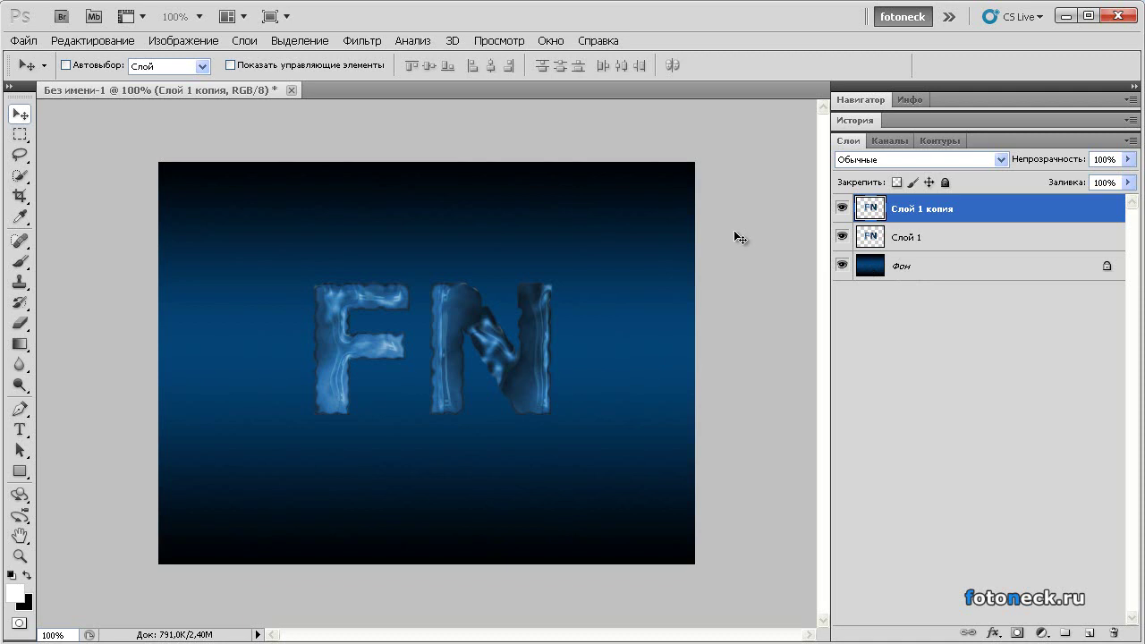
pyautogui.click(98, 44)
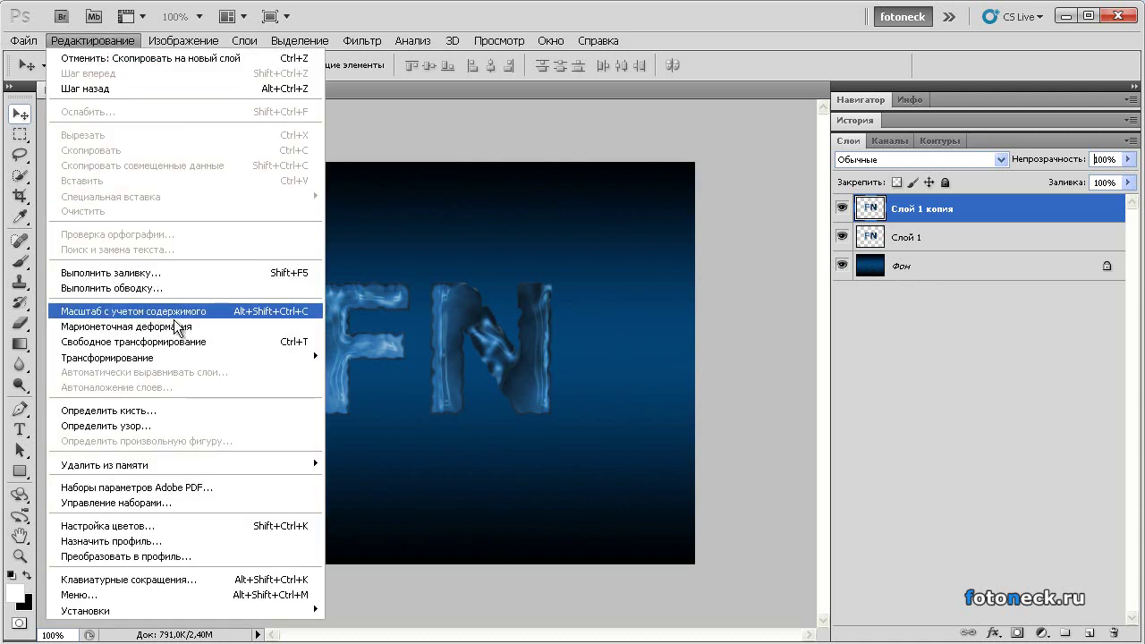
pyautogui.click(245, 344)
pyautogui.moveTo(433, 282); pyautogui.dragTo(440, 520)
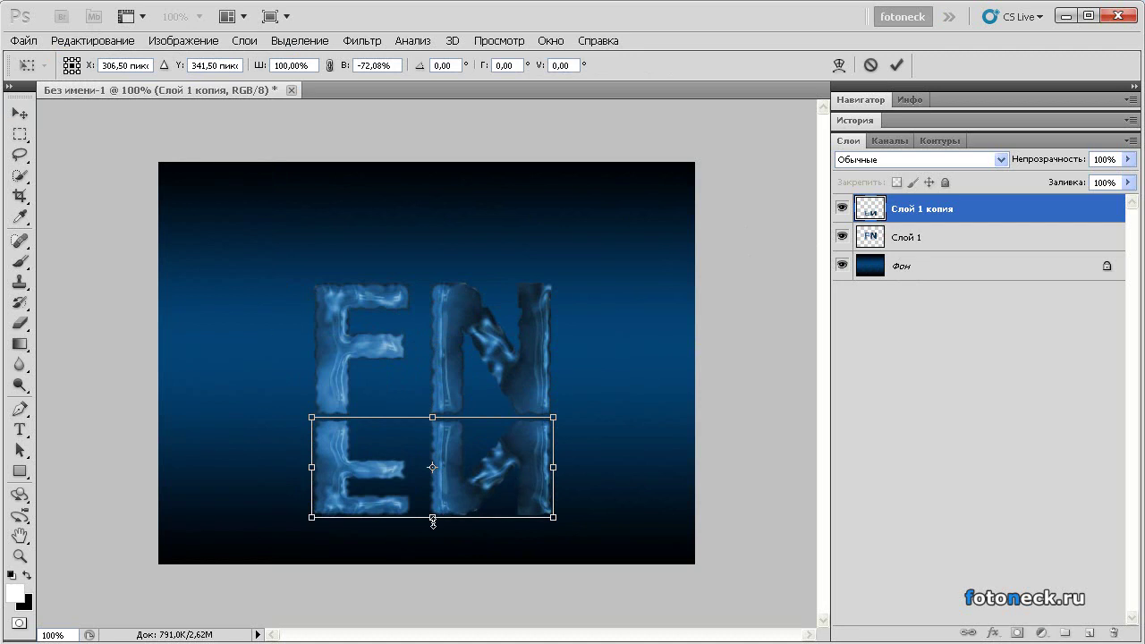
pyautogui.press('Return')
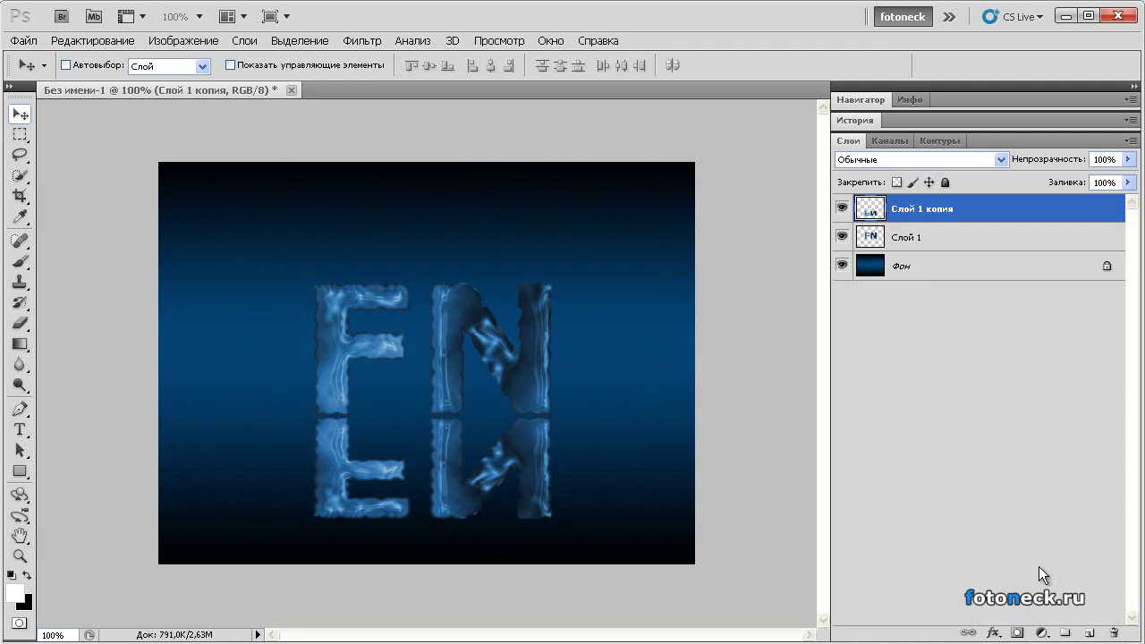
# Add a layer mask to the flipped copy and fade out its lower part with a soft black brush enlarged up to 150 px.
pyautogui.click(1018, 632)
pyautogui.moveTo(20, 261)
pyautogui.mouseDown()
pyautogui.moveTo(117, 273)
pyautogui.moveTo(115, 257)
pyautogui.mouseUp()
pyautogui.click(72, 63)
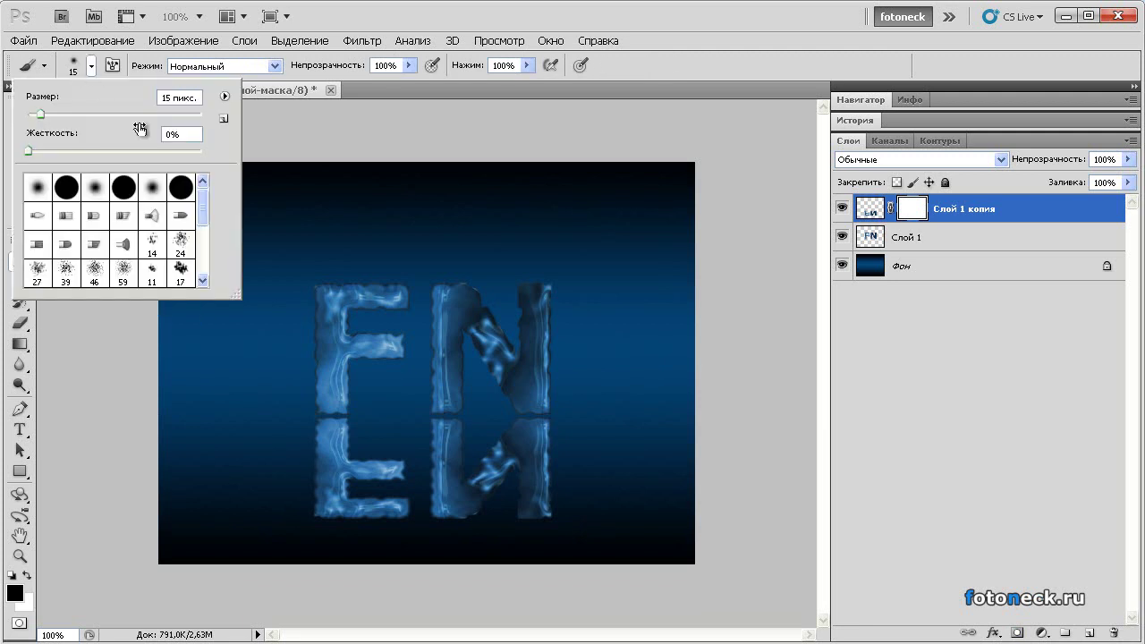
pyautogui.click(395, 88)
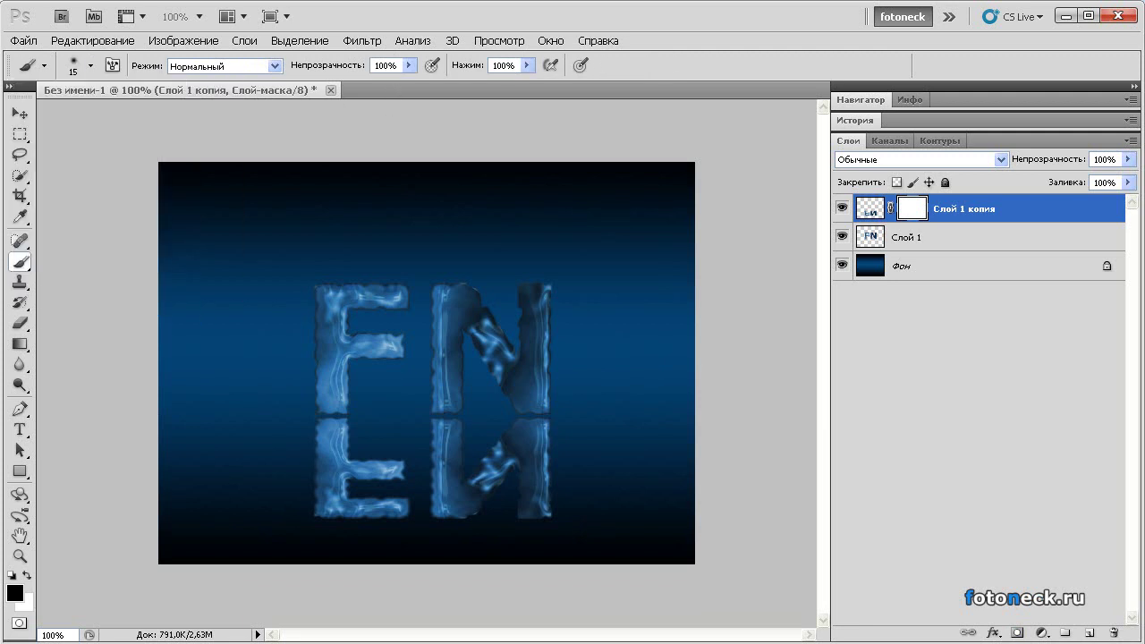
pyautogui.press(']')
pyautogui.press(']')
pyautogui.press(']')
pyautogui.press(']')
pyautogui.press(']')
pyautogui.press(']')
pyautogui.moveTo(312, 520); pyautogui.dragTo(557, 526)
pyautogui.press(']')
pyautogui.press(']')
pyautogui.press(']')
pyautogui.moveTo(317, 521)
pyautogui.mouseDown()
pyautogui.moveTo(556, 526)
pyautogui.moveTo(268, 532)
pyautogui.mouseUp()
pyautogui.press(']')
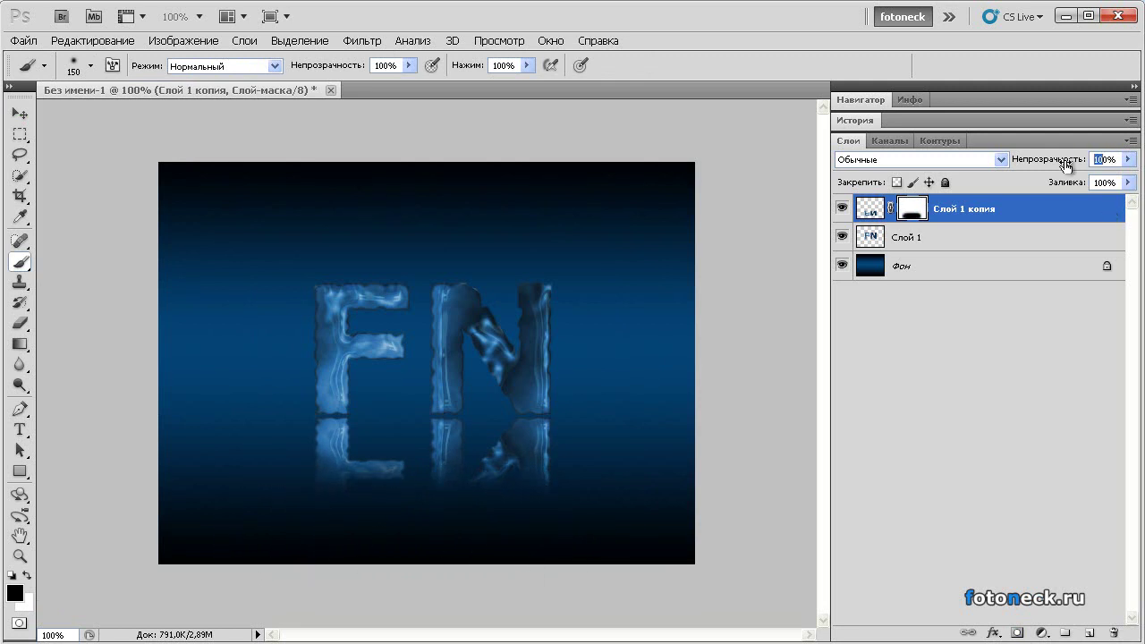
# Set the reflection layer's opacity to 30% and merge it down into the FN layer.
pyautogui.write('30')
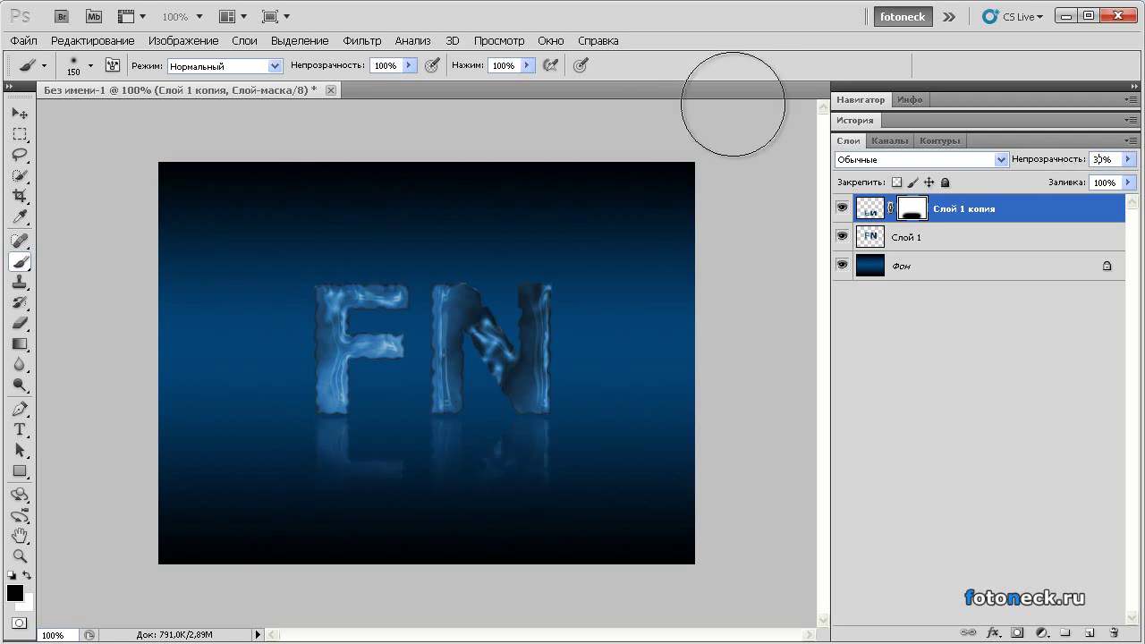
pyautogui.click(19, 113)
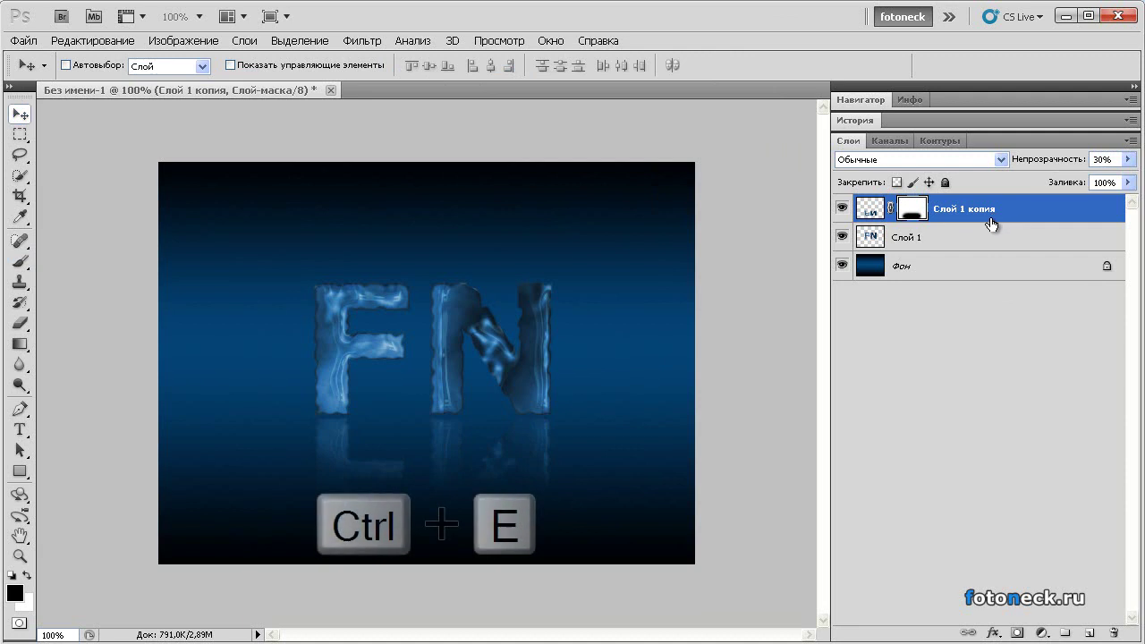
pyautogui.hotkey('ctrl', 'e')
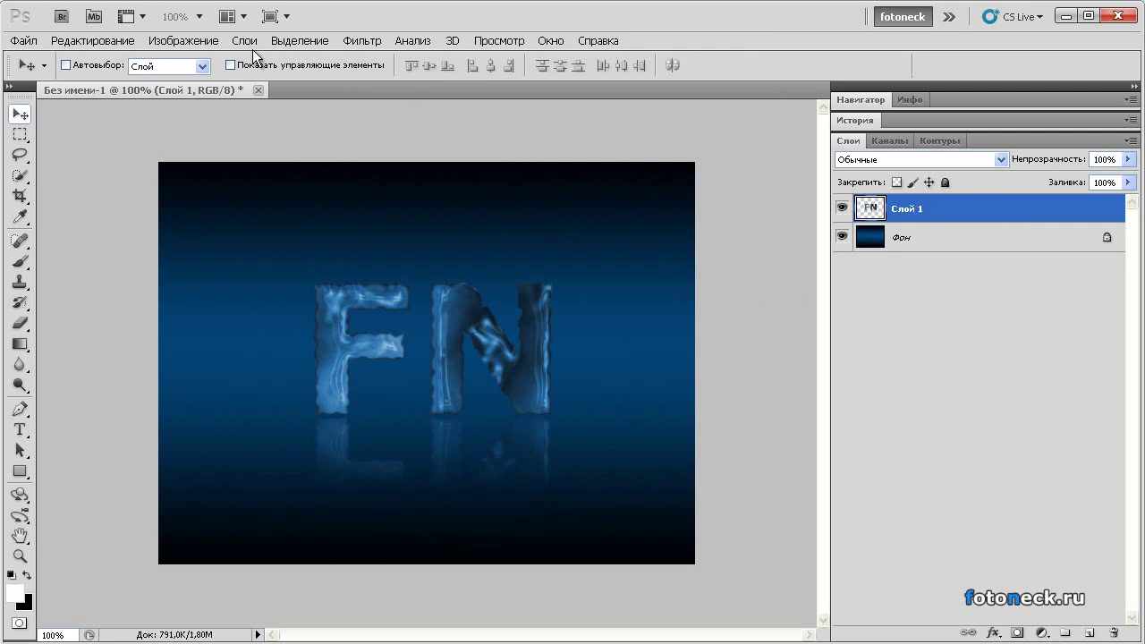
# Adjust the FN layer's Levels to input values 12, 0.93 and 208, and hide the panels to view the finished image.
pyautogui.click(183, 40)
pyautogui.moveTo(336, 77)
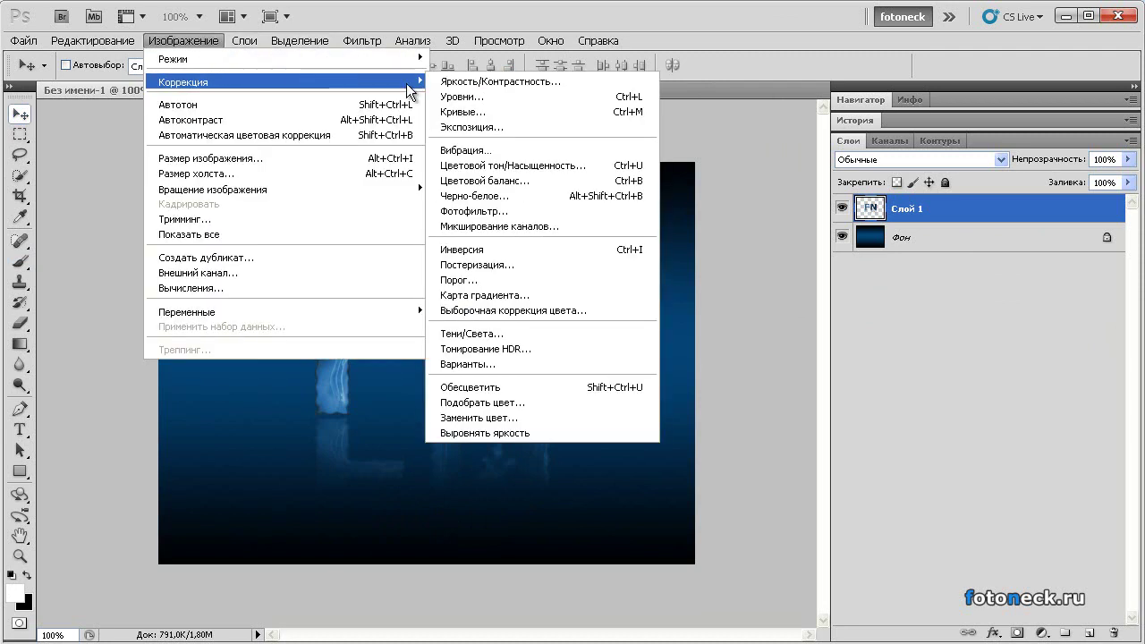
pyautogui.click(563, 100)
pyautogui.moveTo(745, 514); pyautogui.dragTo(749, 517)
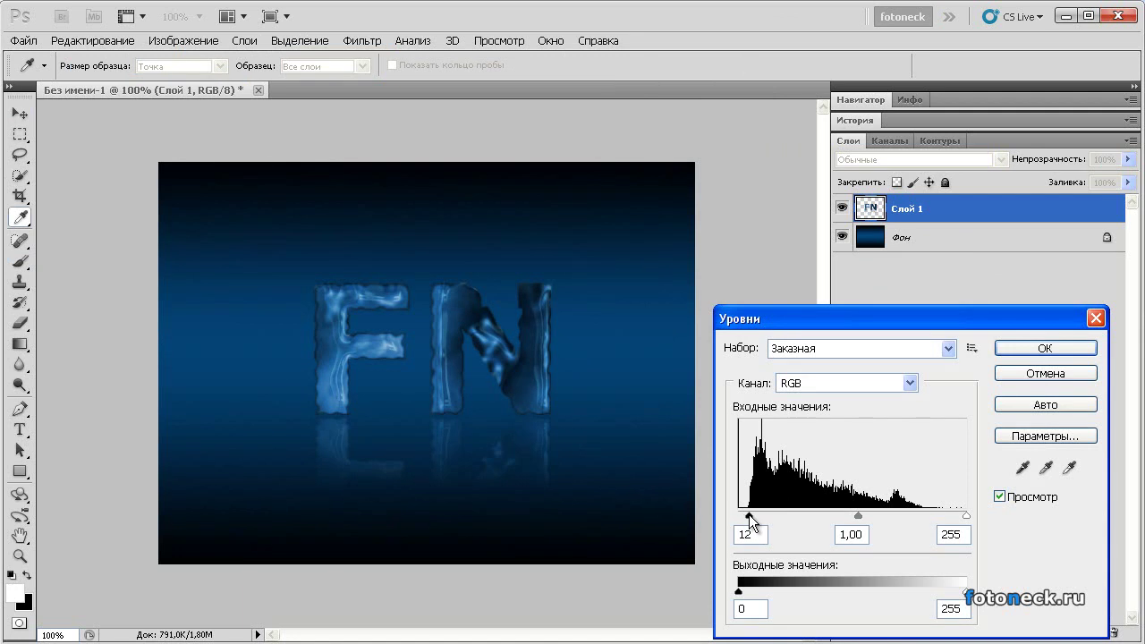
pyautogui.click(854, 515)
pyautogui.moveTo(965, 517); pyautogui.dragTo(927, 515)
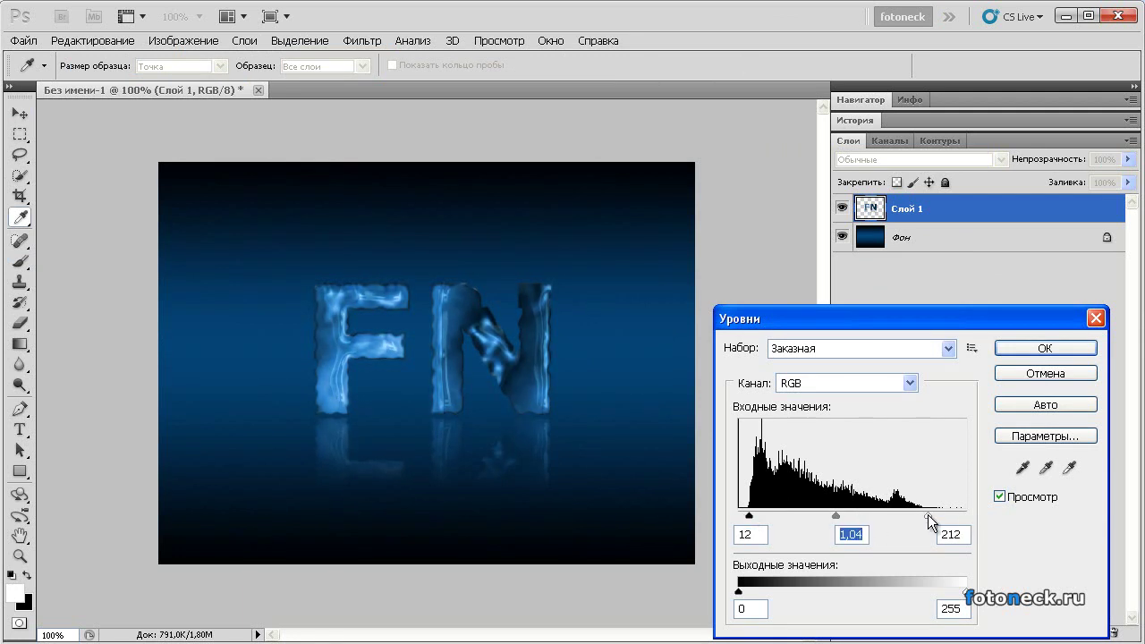
pyautogui.click(840, 514)
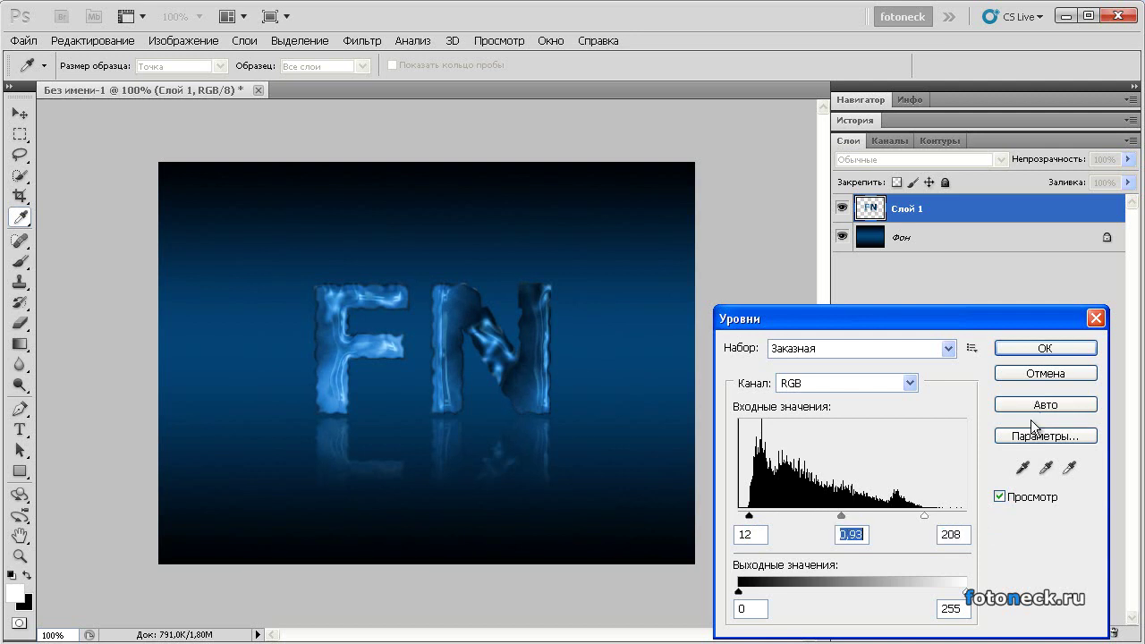
pyautogui.click(1041, 348)
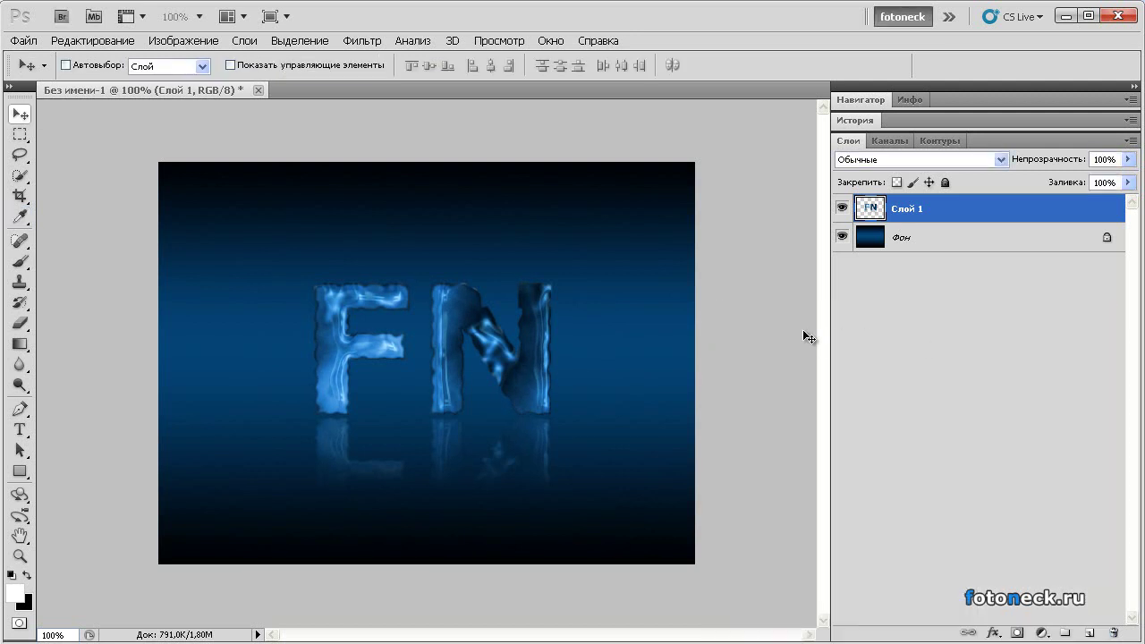
pyautogui.press('Tab')
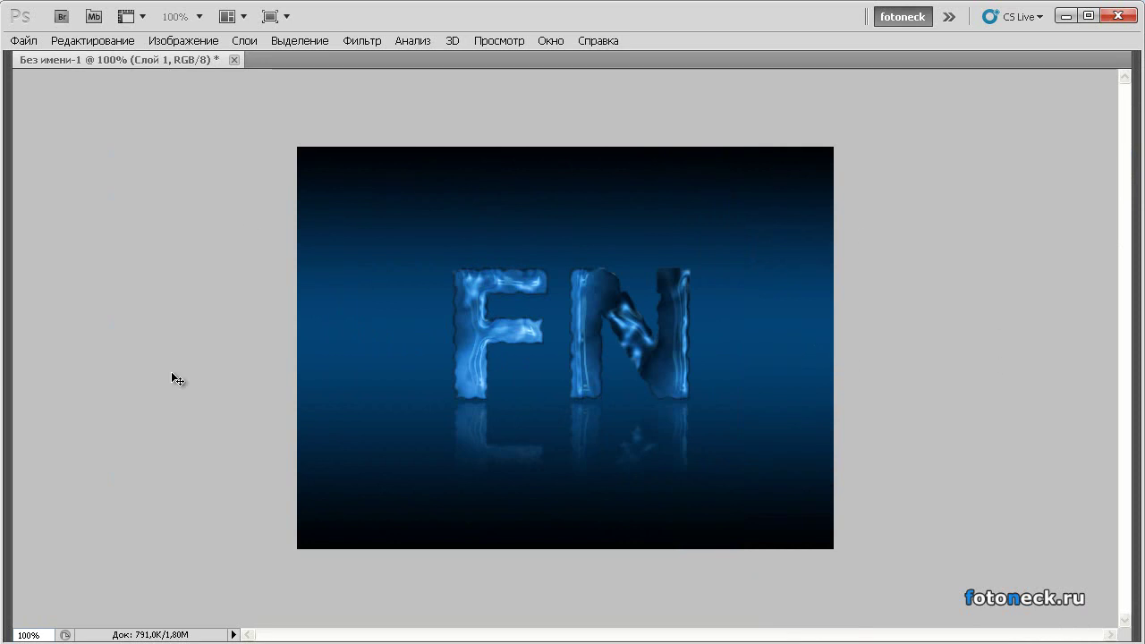